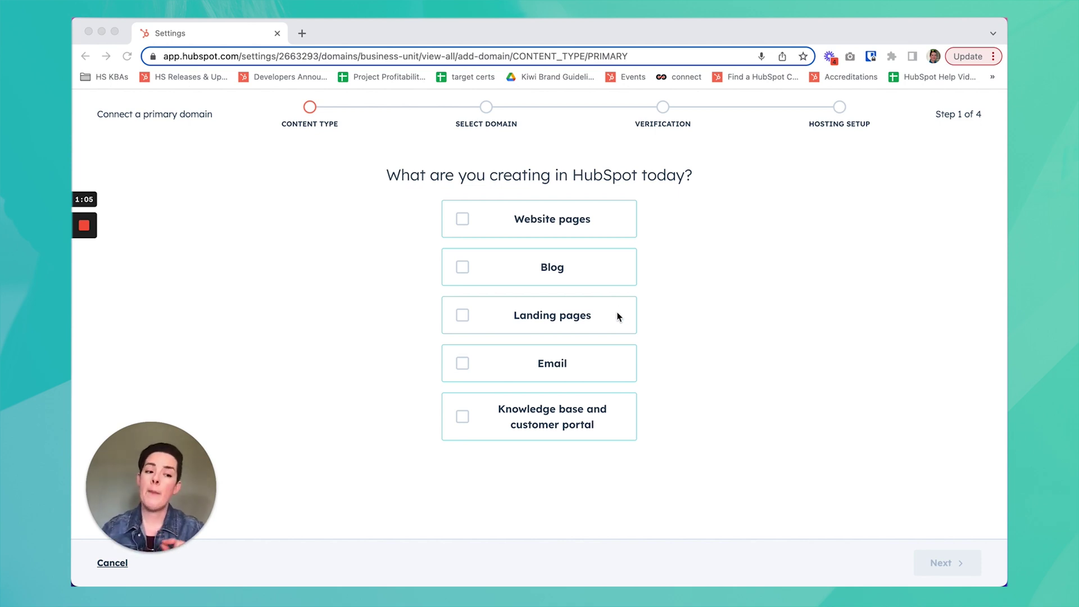
Exit the Connect a primary domain wizard back to Settings > Domains & URLs
mouse_move(85, 281)
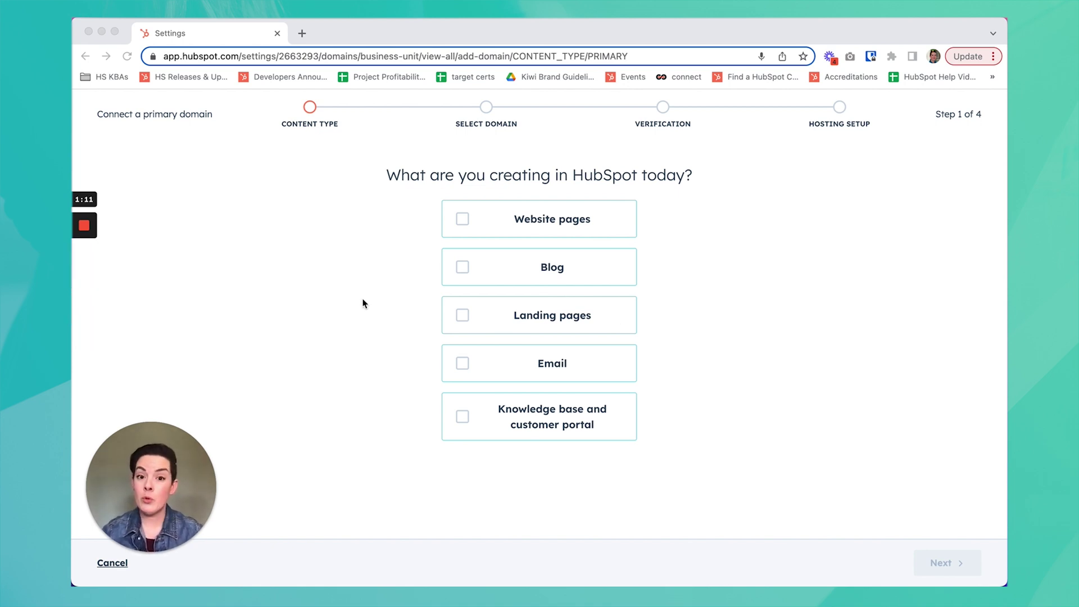
mouse_move(175, 478)
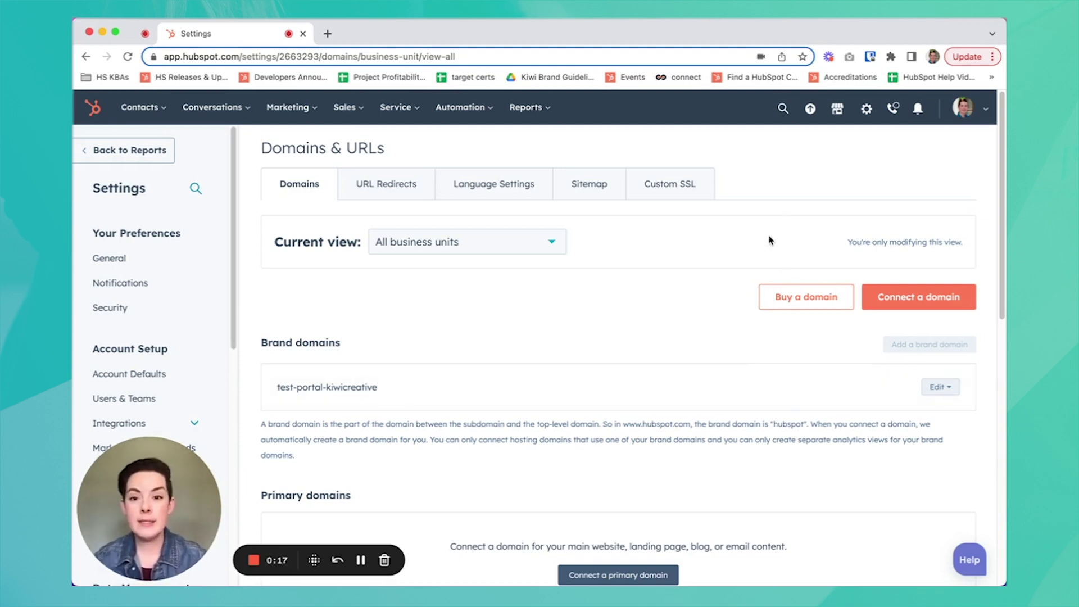
left_click(872, 116)
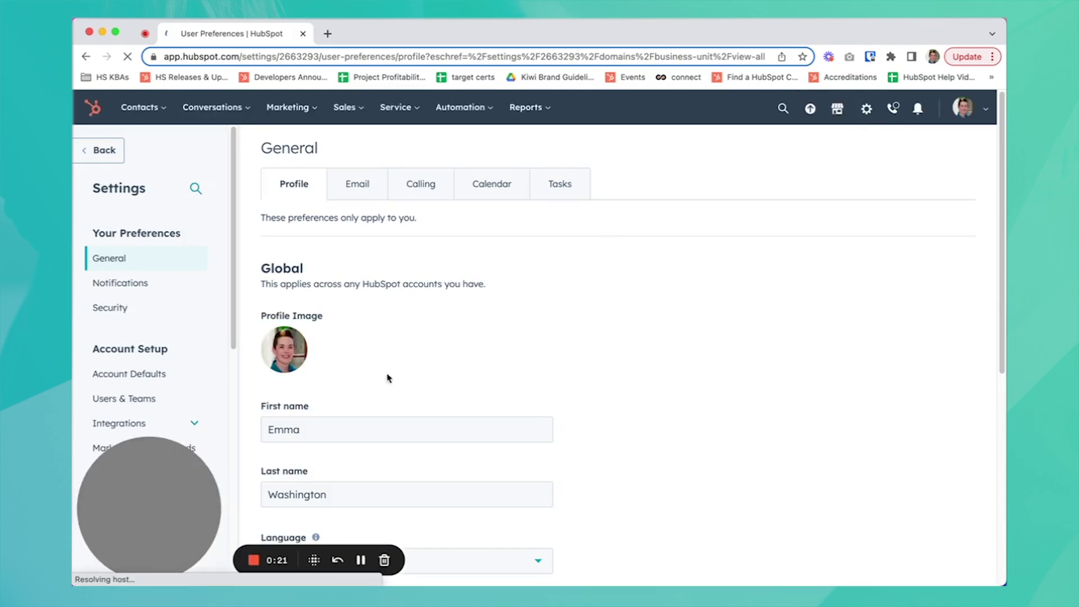
left_click_drag(167, 514, 342, 511)
left_click_drag(234, 326, 225, 531)
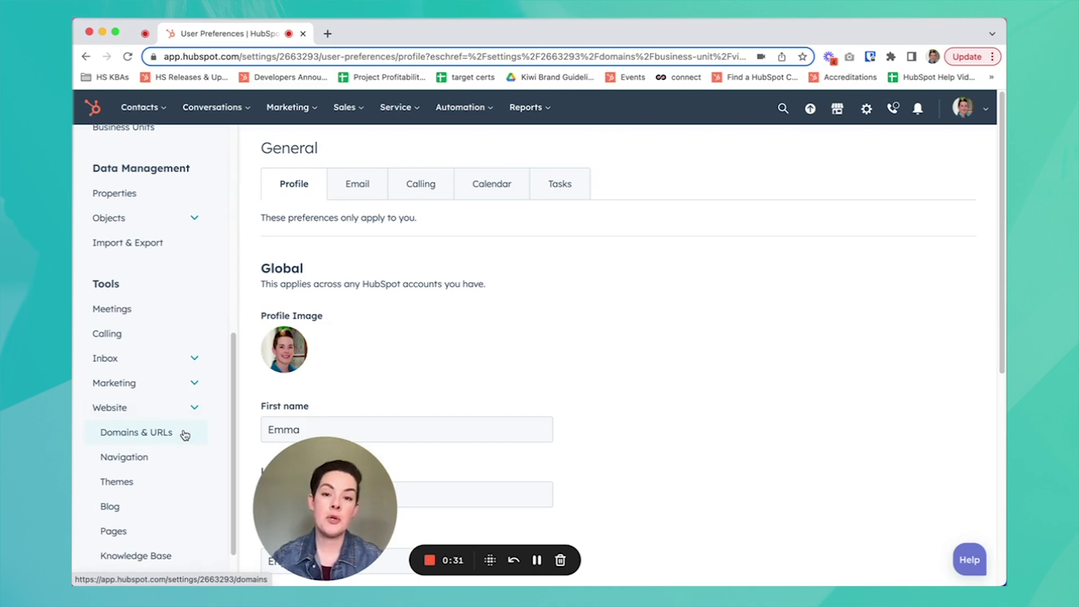
left_click(184, 434)
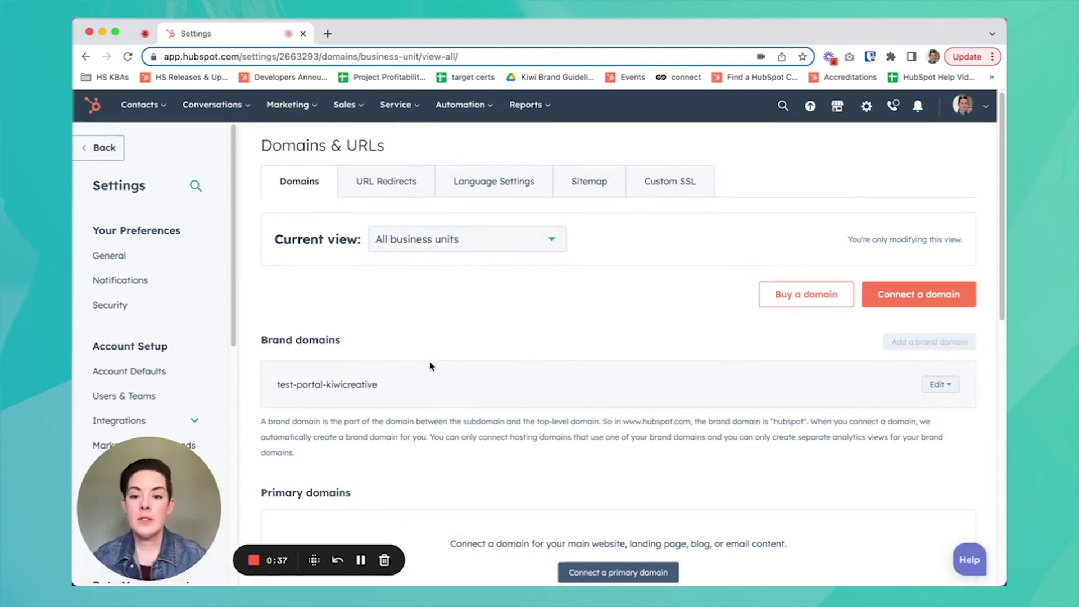
scroll(431, 367, "down", 5)
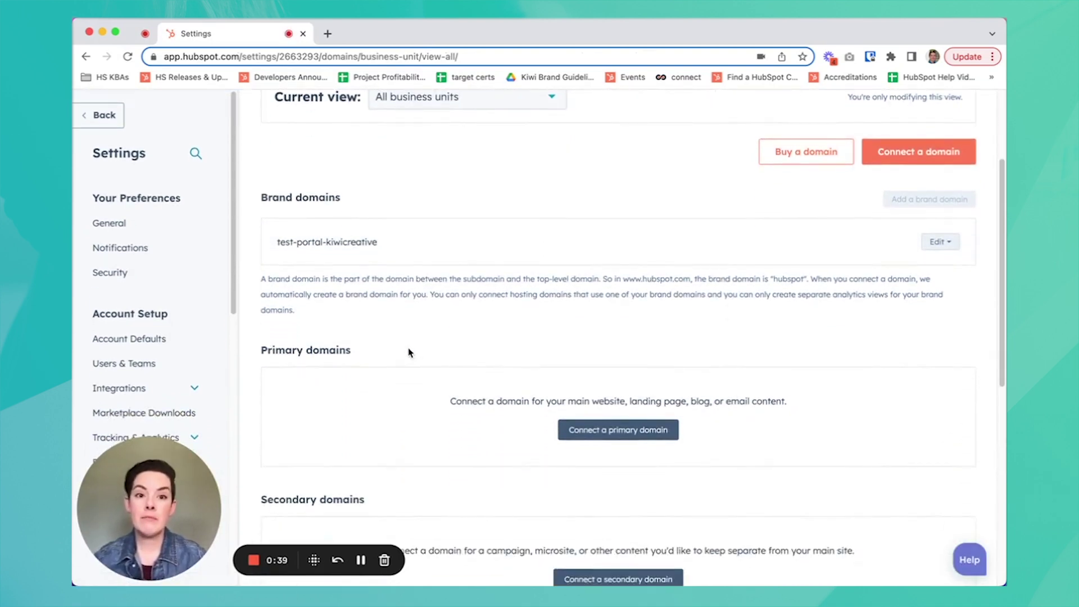
scroll(382, 365, "down", 4)
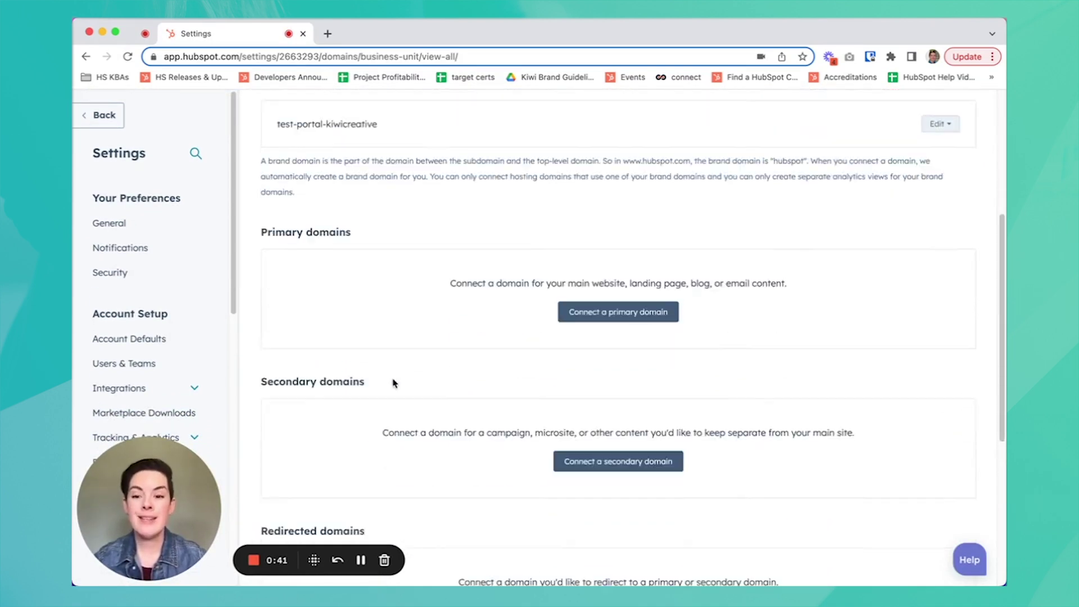
scroll(393, 383, "down", 7)
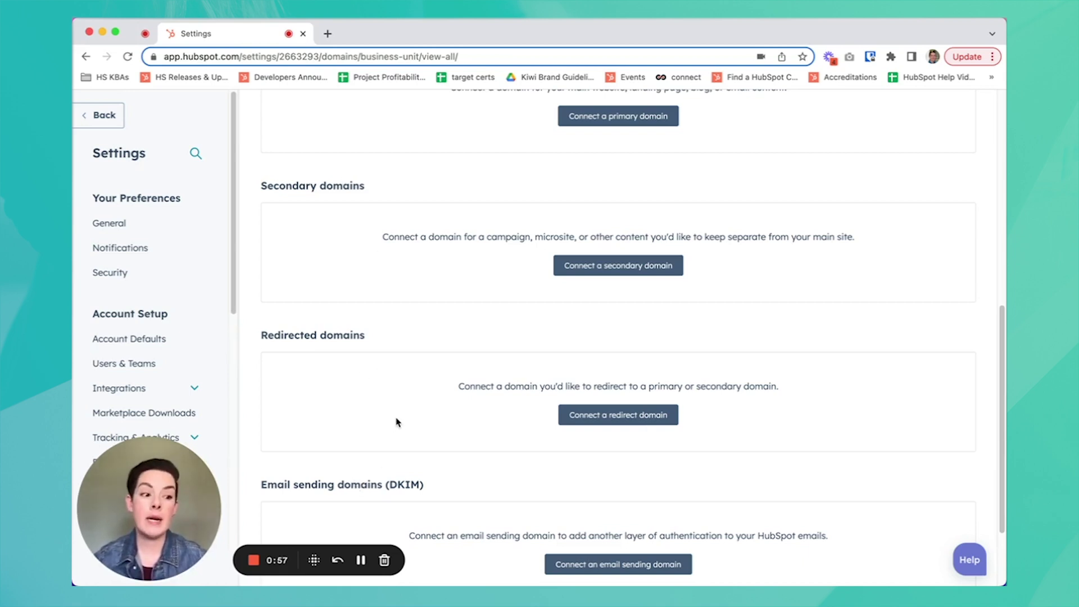
scroll(396, 421, "up", 4)
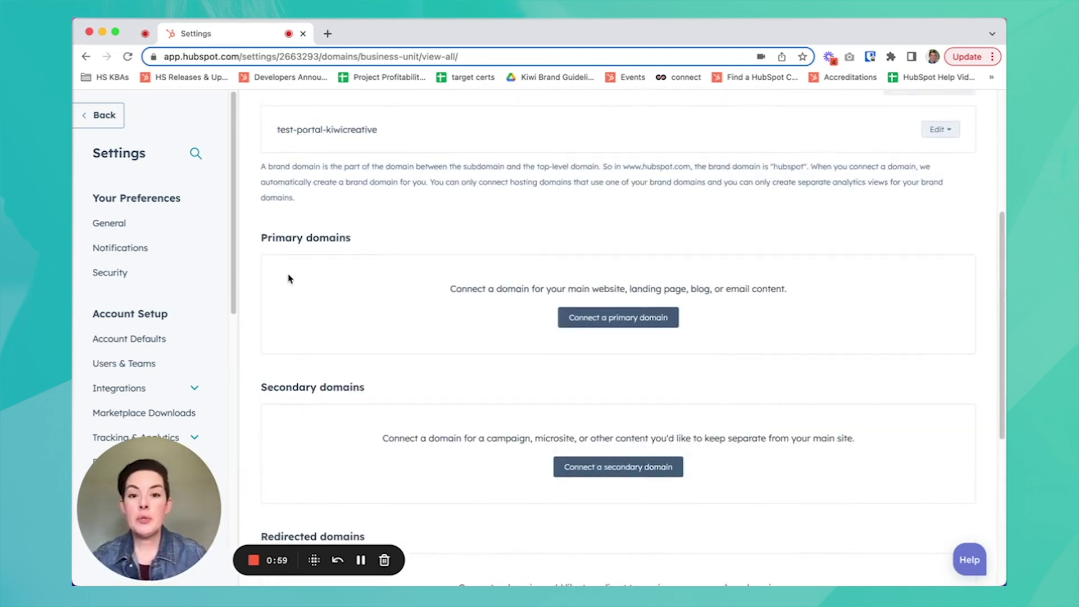
left_click(627, 326)
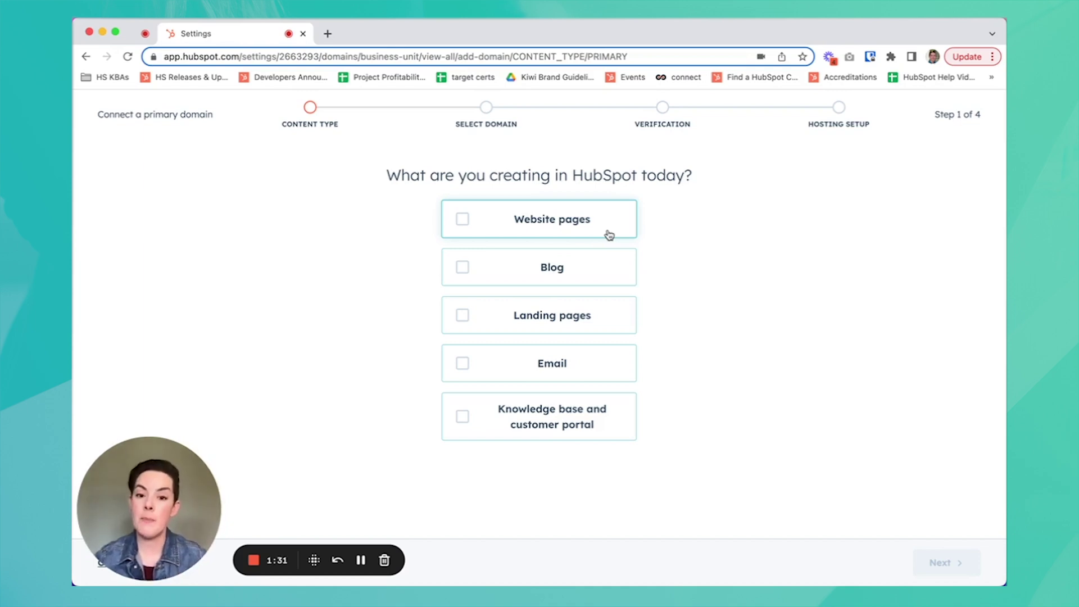
Choose Blog, Landing pages and Email as the primary domain's content and continue
left_click(578, 274)
left_click(575, 322)
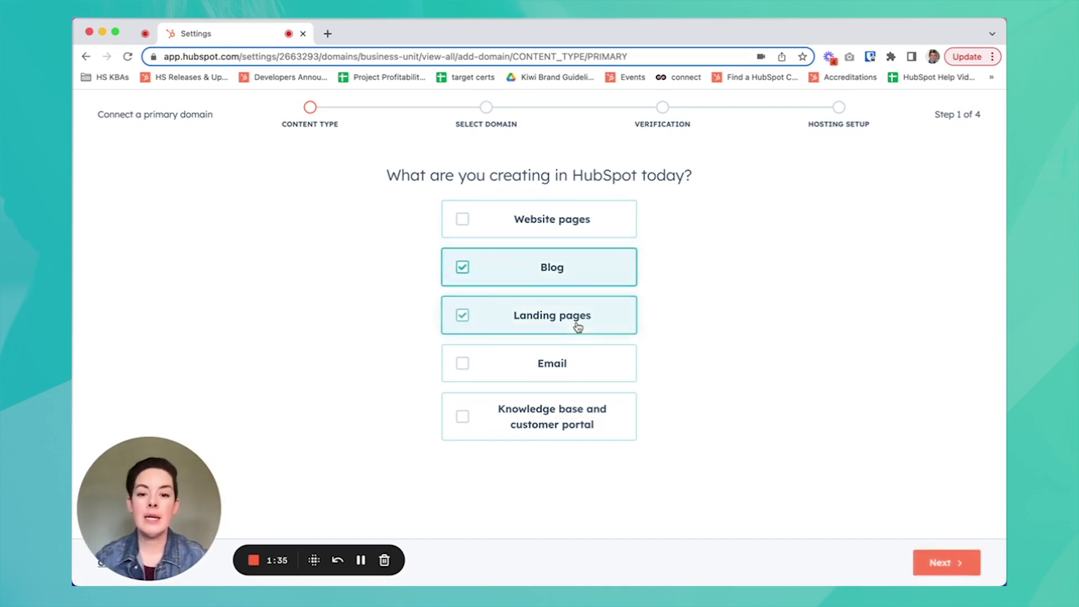
left_click(575, 372)
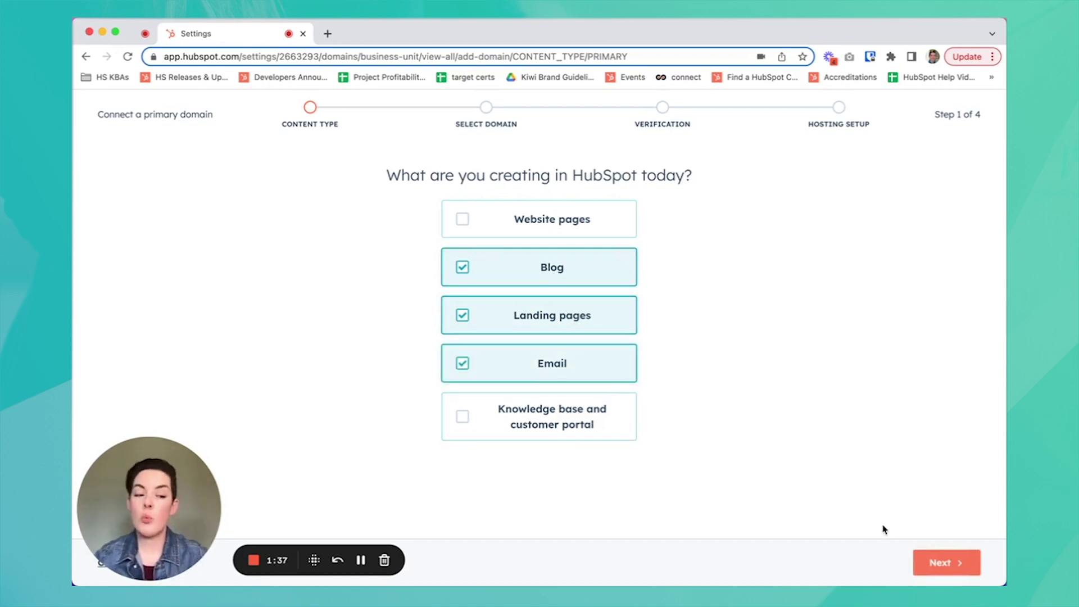
left_click(935, 563)
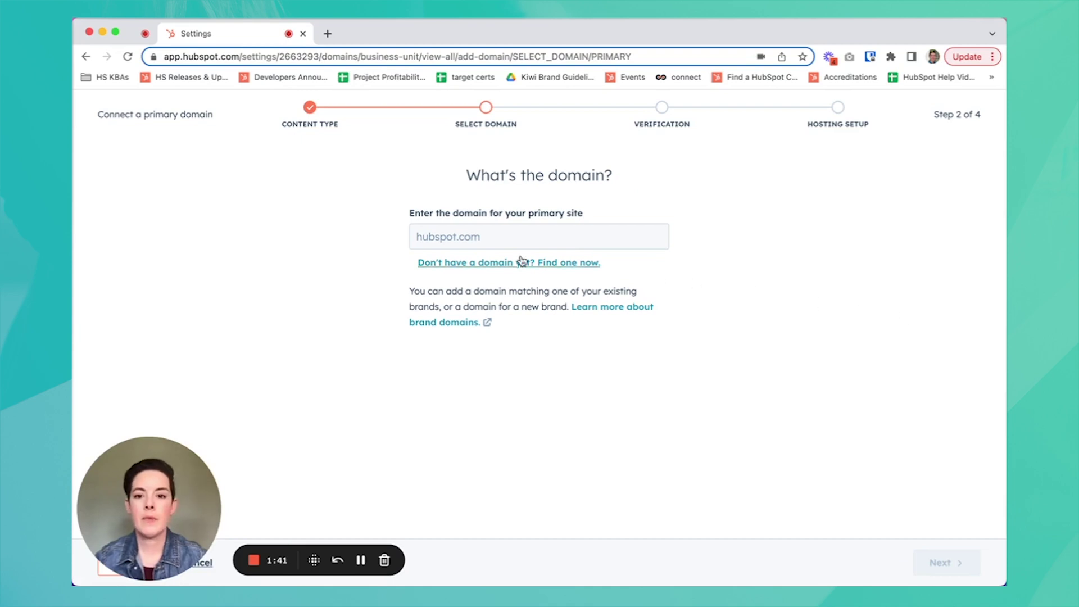
Try kiwicreative.net with a blog subdomain, hit the domain-in-use error, and go back
left_click(485, 237)
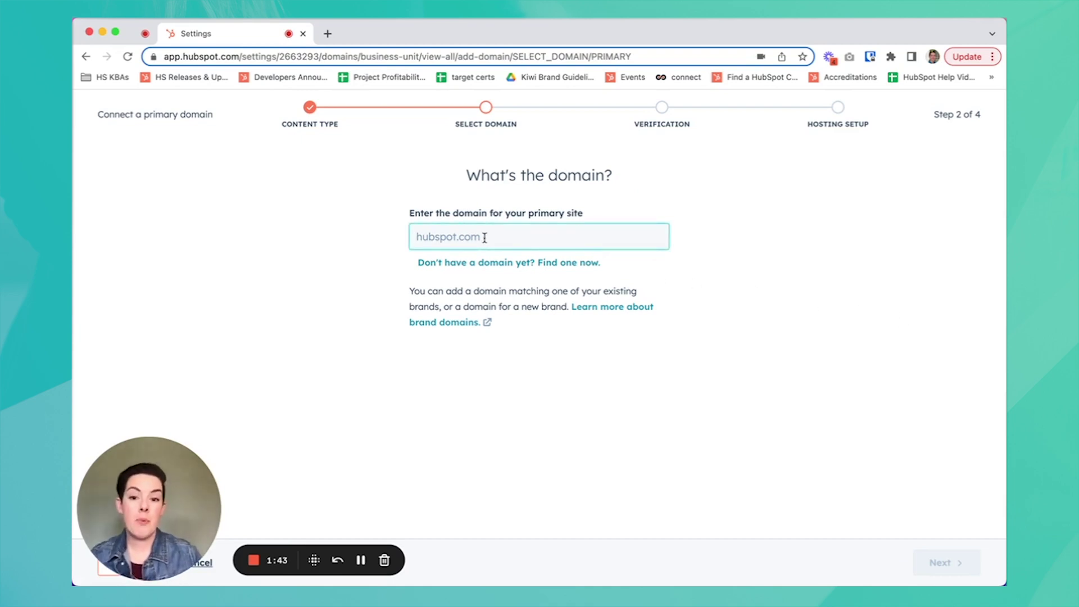
type("kiwicreative.net")
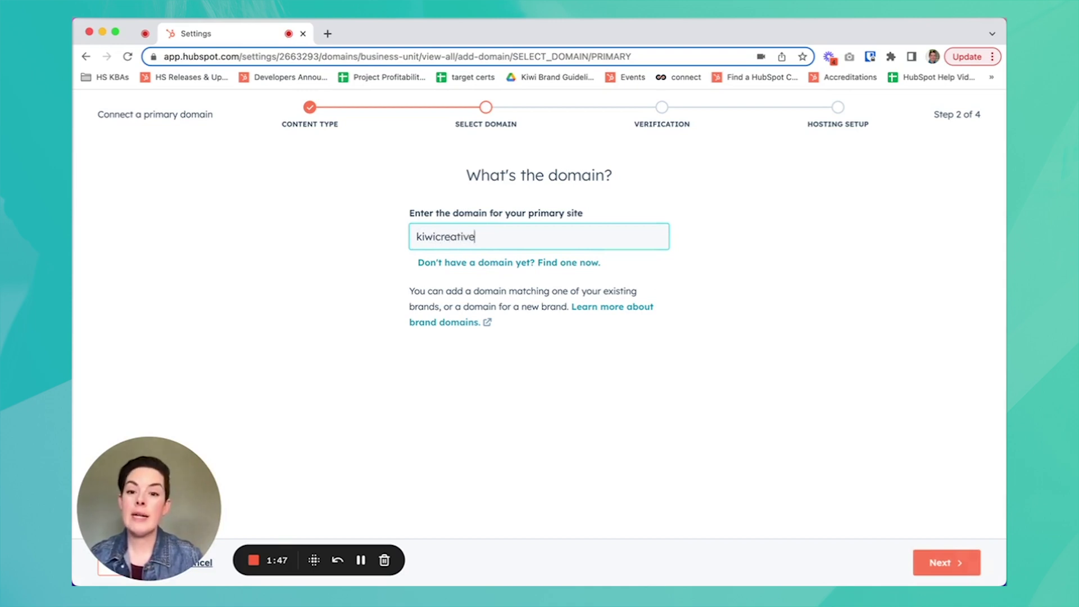
left_click(964, 572)
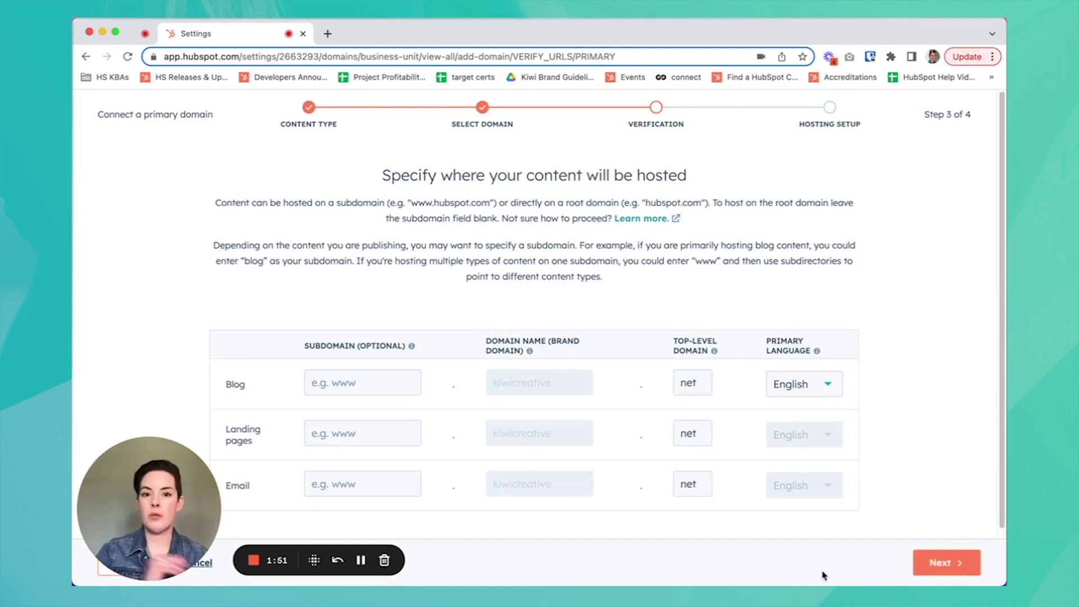
scroll(803, 235, "down", 1)
scroll(683, 302, "down", 1)
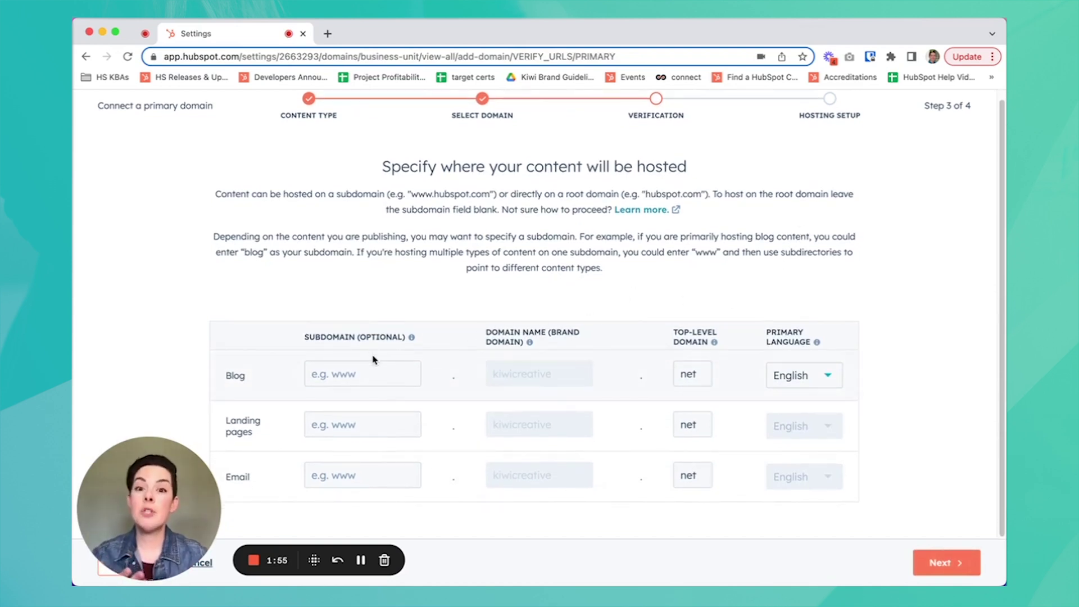
left_click(358, 383)
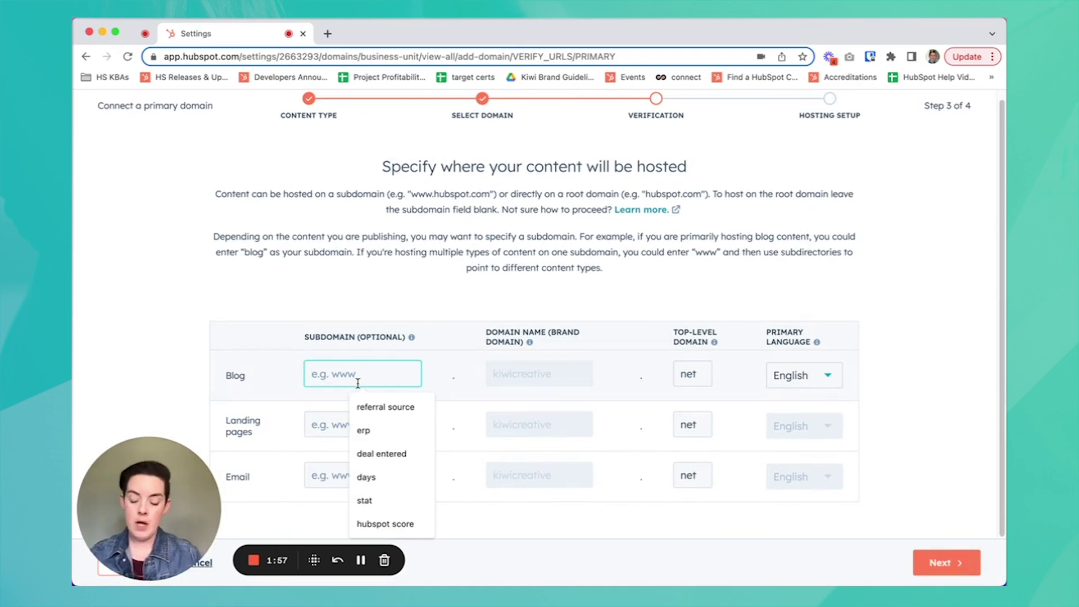
type("blog")
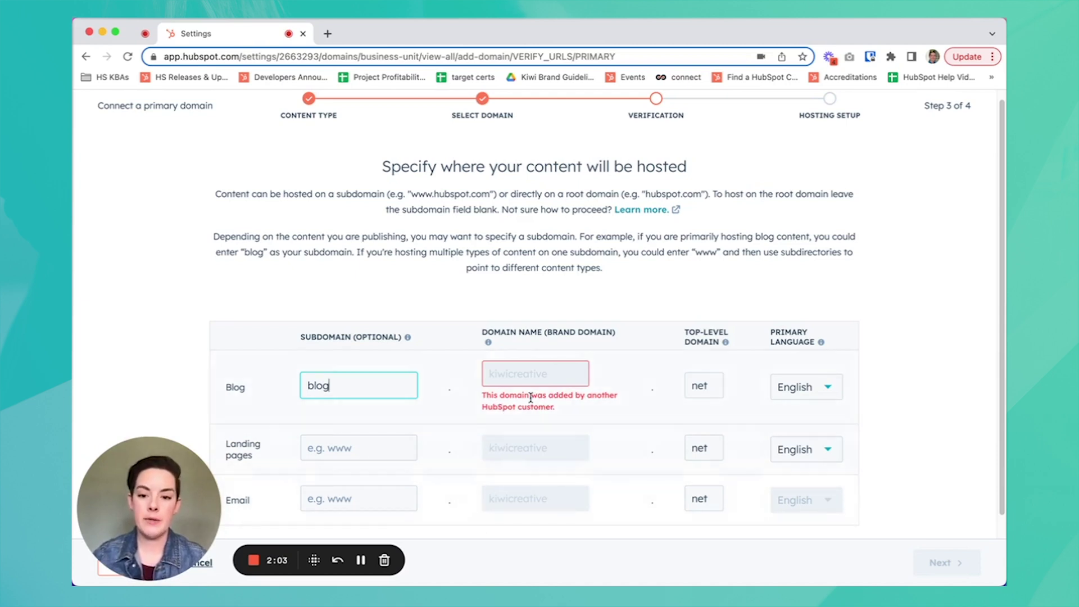
left_click_drag(149, 565, 150, 509)
left_click(140, 568)
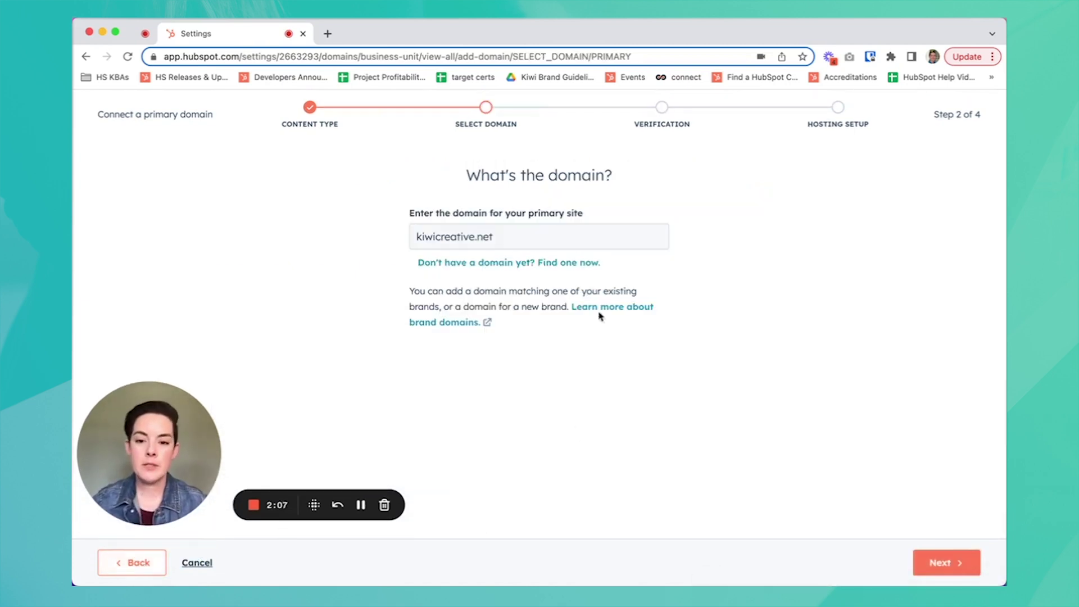
Change the primary domain from kiwicreative.net to acme.net and continue
double_click(458, 237)
type("acme")
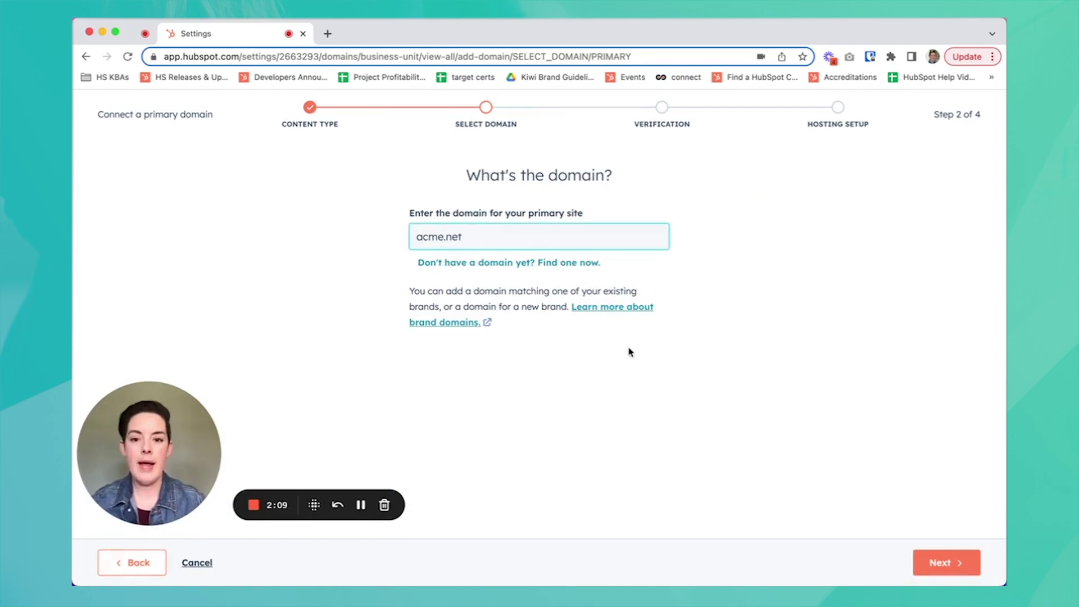
left_click(937, 564)
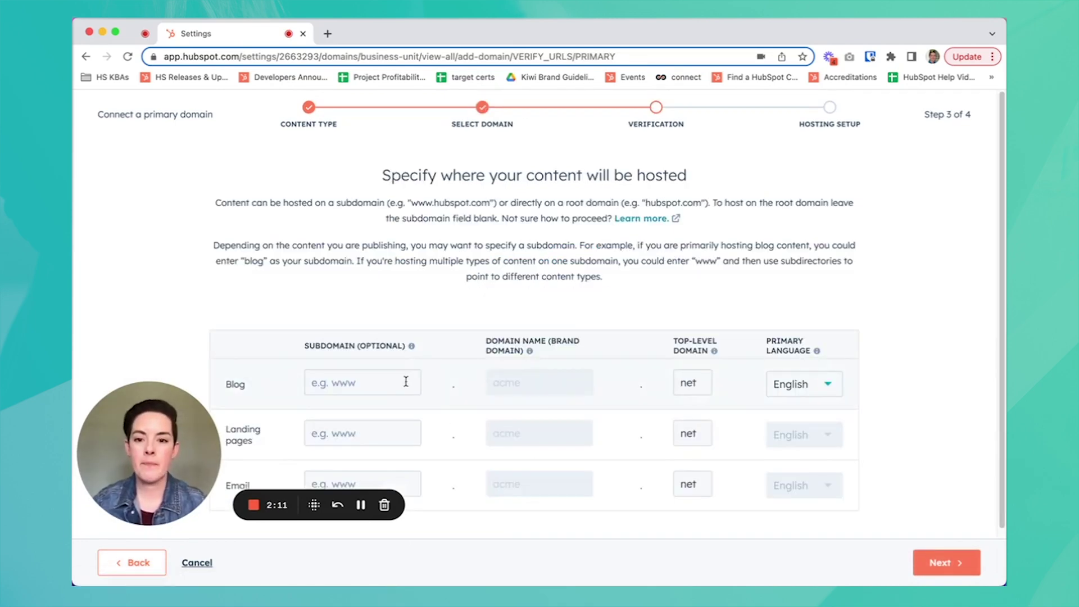
Enter subdomains blog, info and email for Blog, Landing pages and Email
left_click(388, 383)
type("blog")
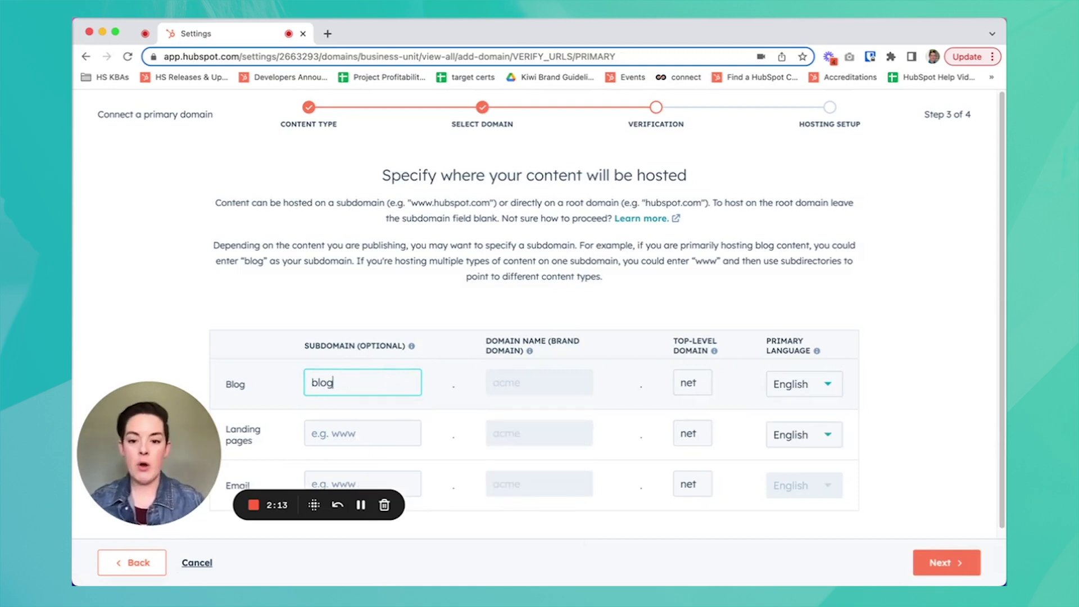
left_click_drag(169, 483, 169, 538)
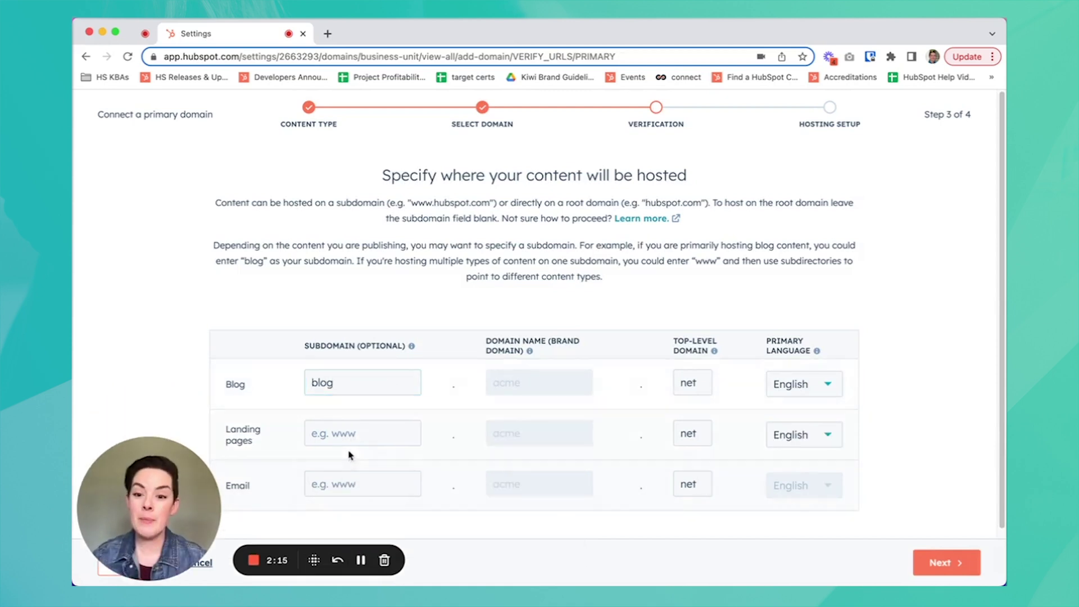
left_click(362, 433)
type("info")
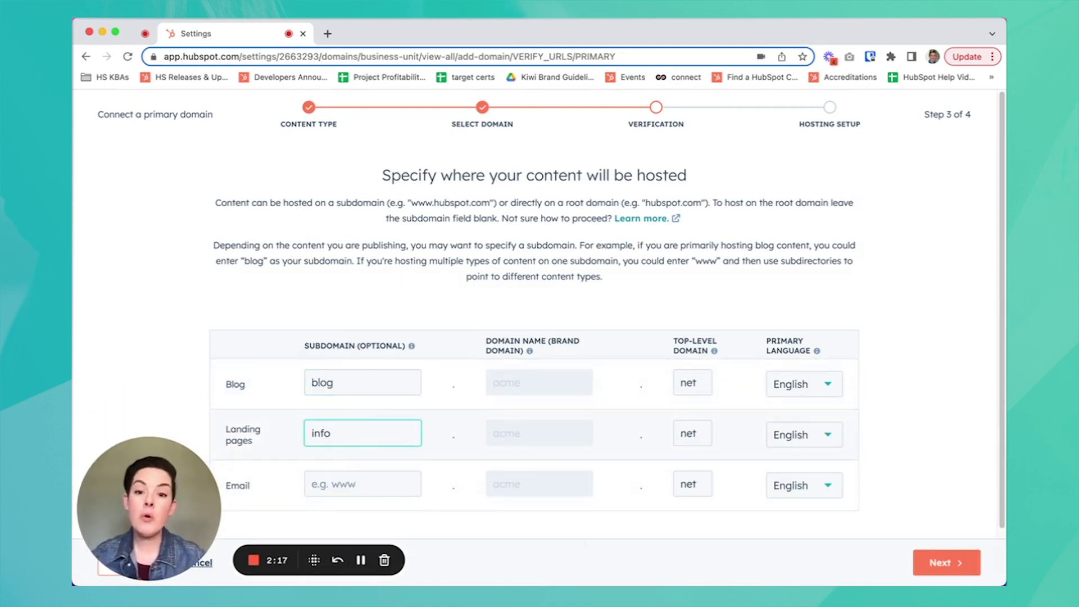
left_click(340, 484)
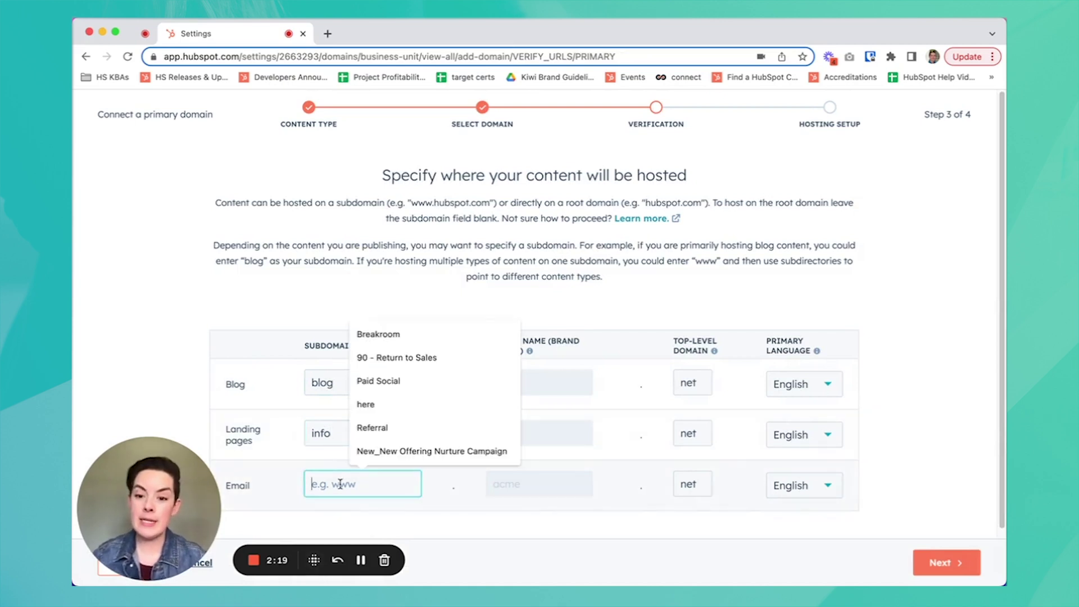
type("email")
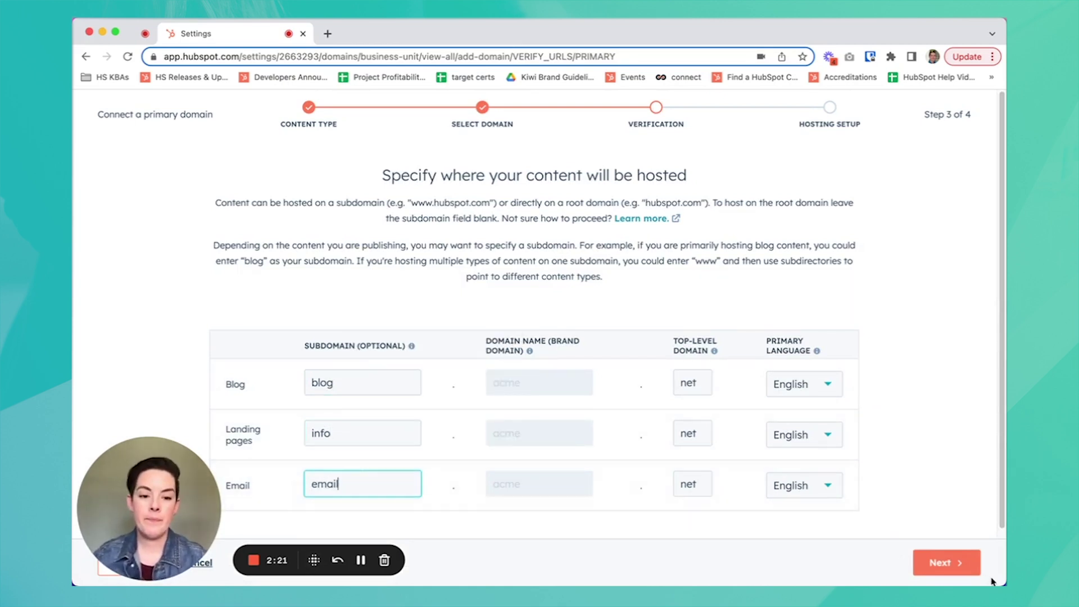
left_click(962, 568)
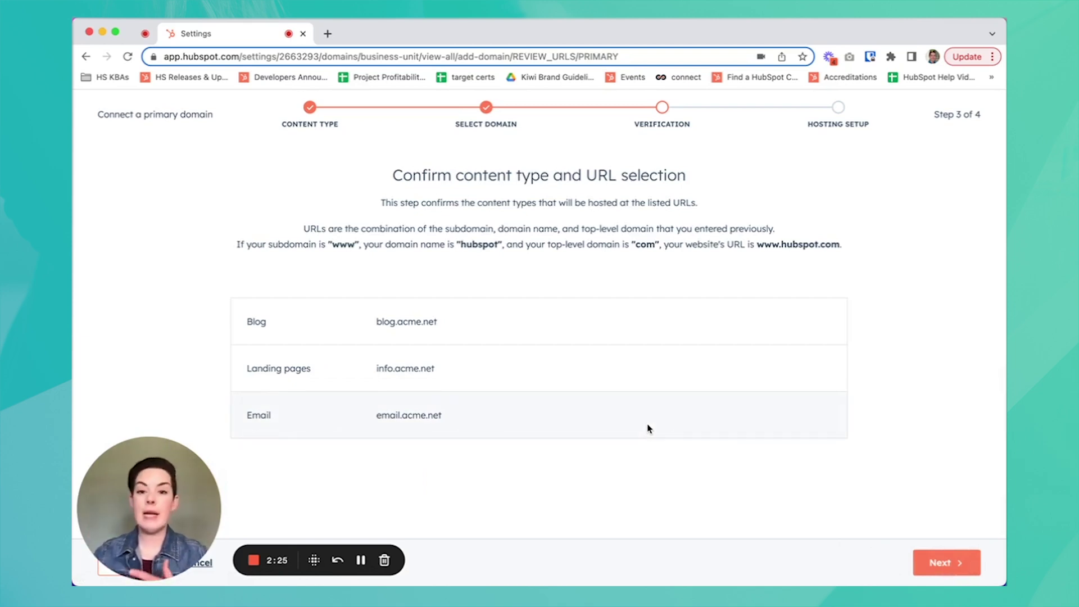
Advance to hosting setup, review the blog, info and email CNAME records, then return to domains
left_click(972, 564)
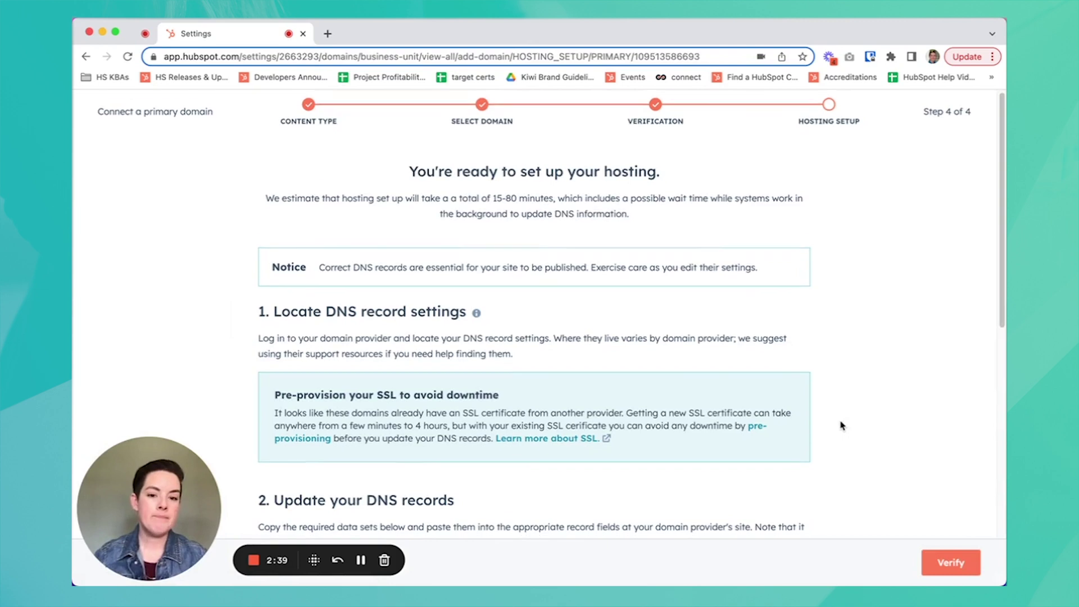
scroll(841, 426, "down", 2)
scroll(836, 420, "down", 3)
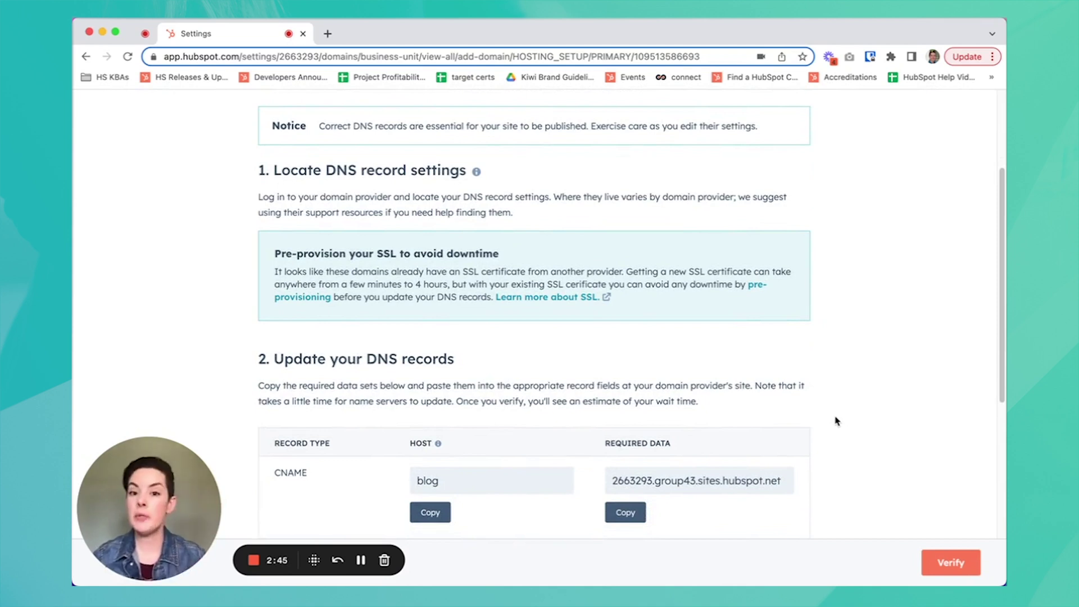
scroll(836, 421, "down", 3)
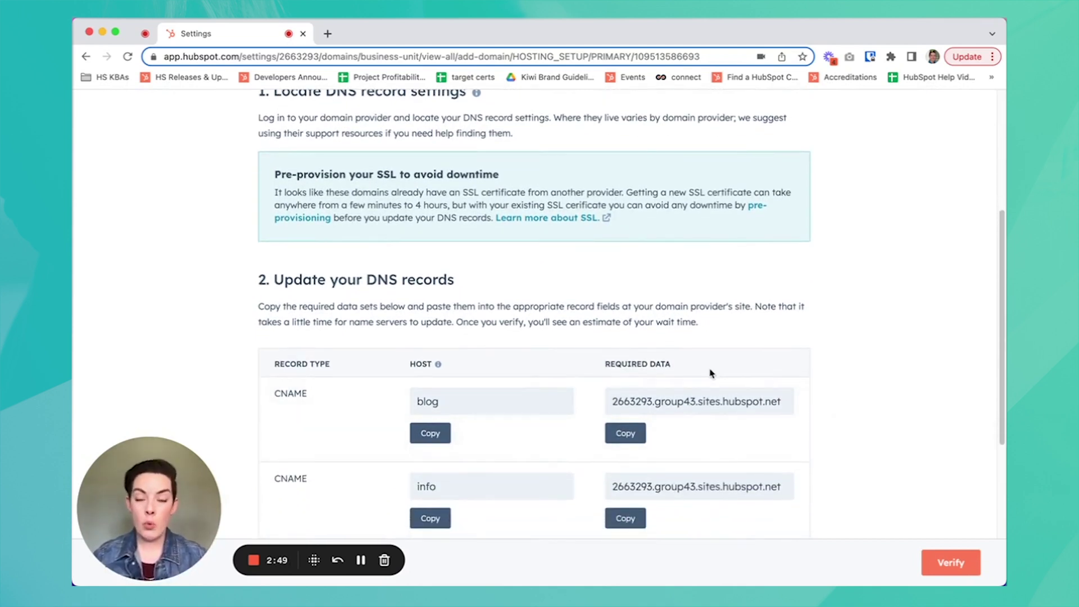
scroll(495, 307, "down", 2)
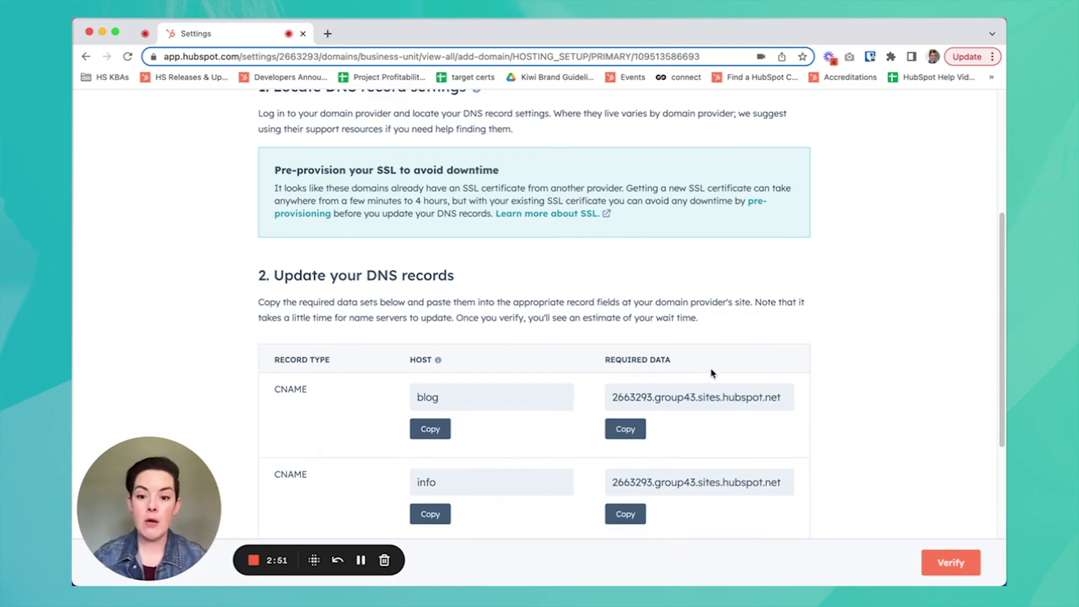
scroll(494, 308, "down", 5)
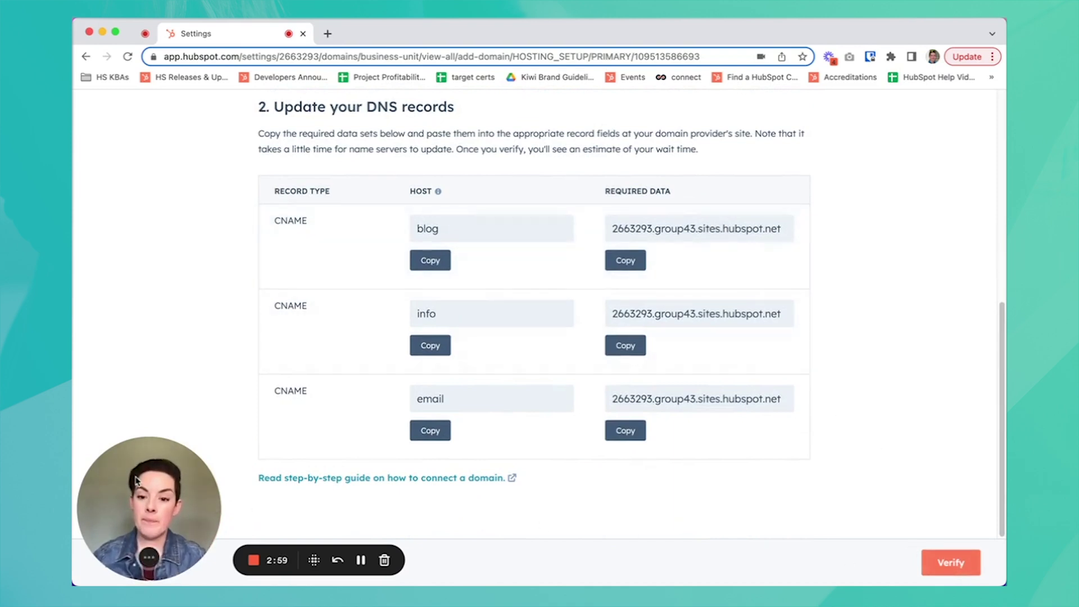
left_click_drag(136, 479, 135, 420)
scroll(843, 513, "up", 7)
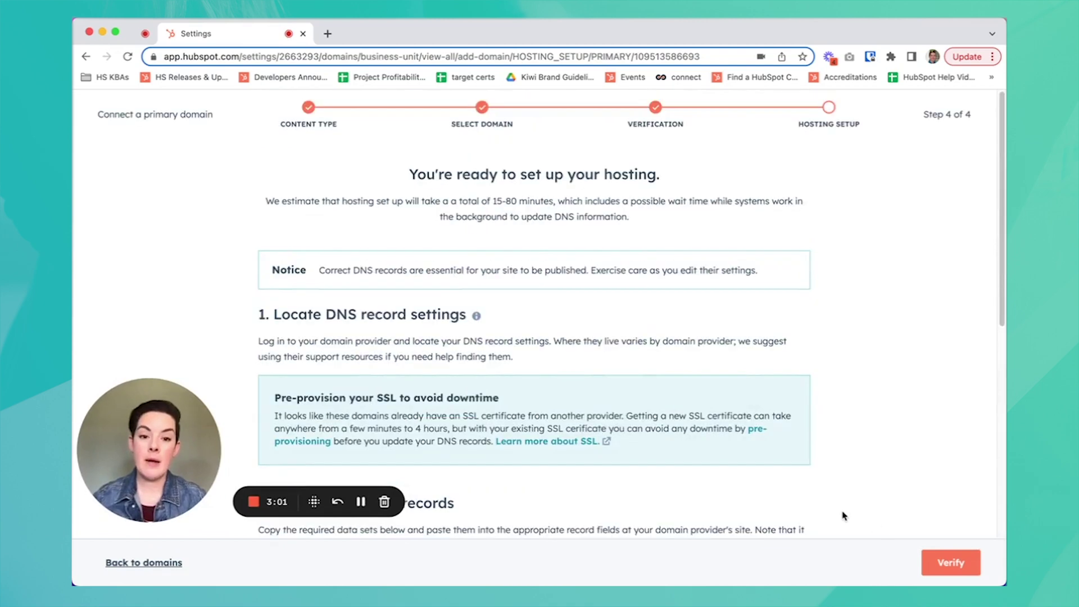
left_click(115, 564)
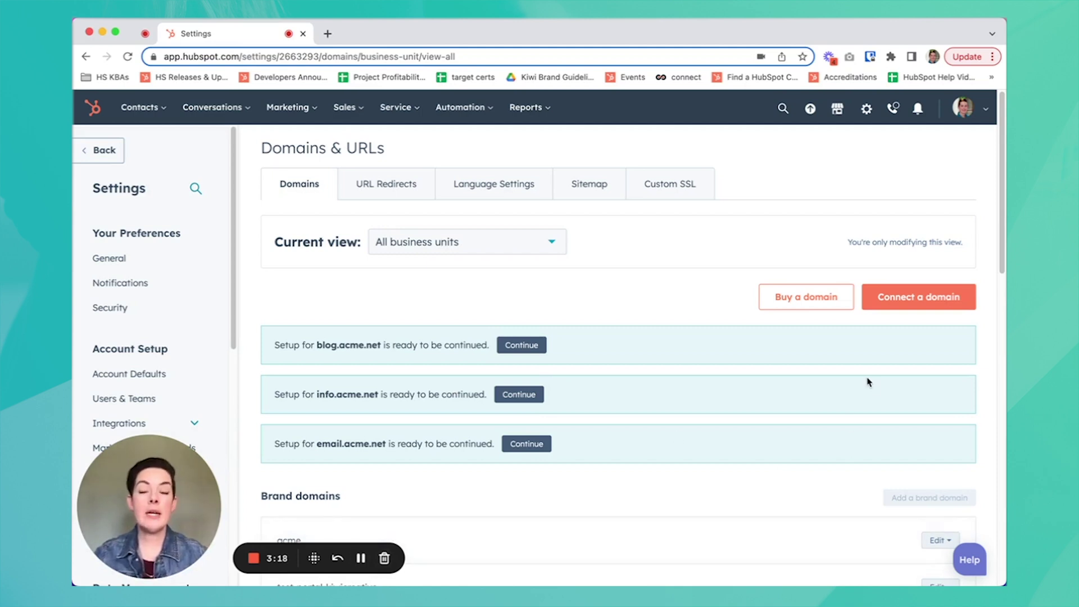
Scroll down to the Email sending domains (DKIM) section and highlight its heading
scroll(864, 382, "down", 1)
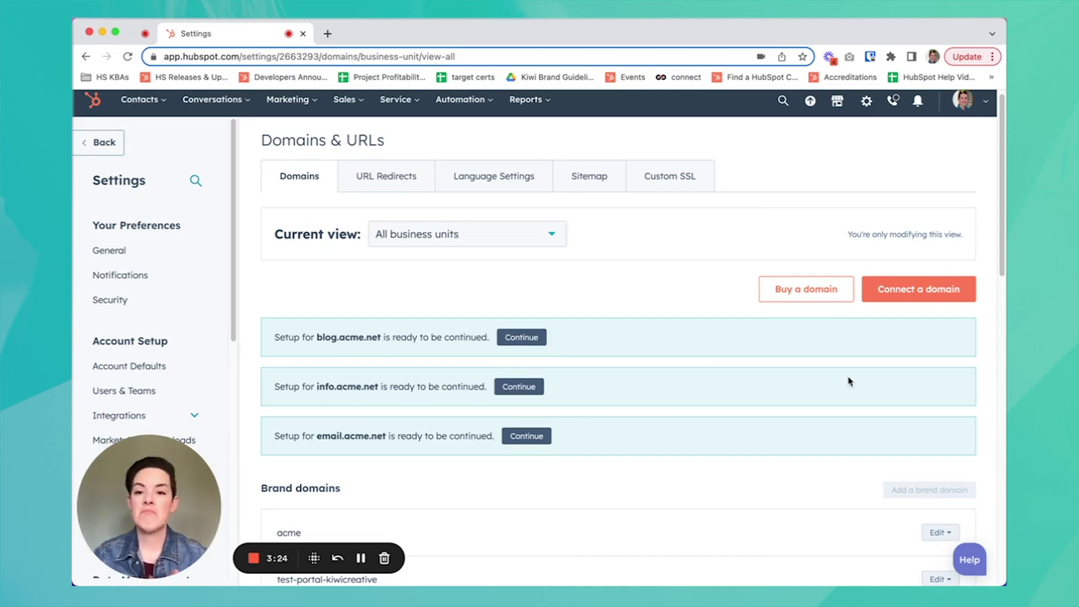
scroll(848, 381, "down", 10)
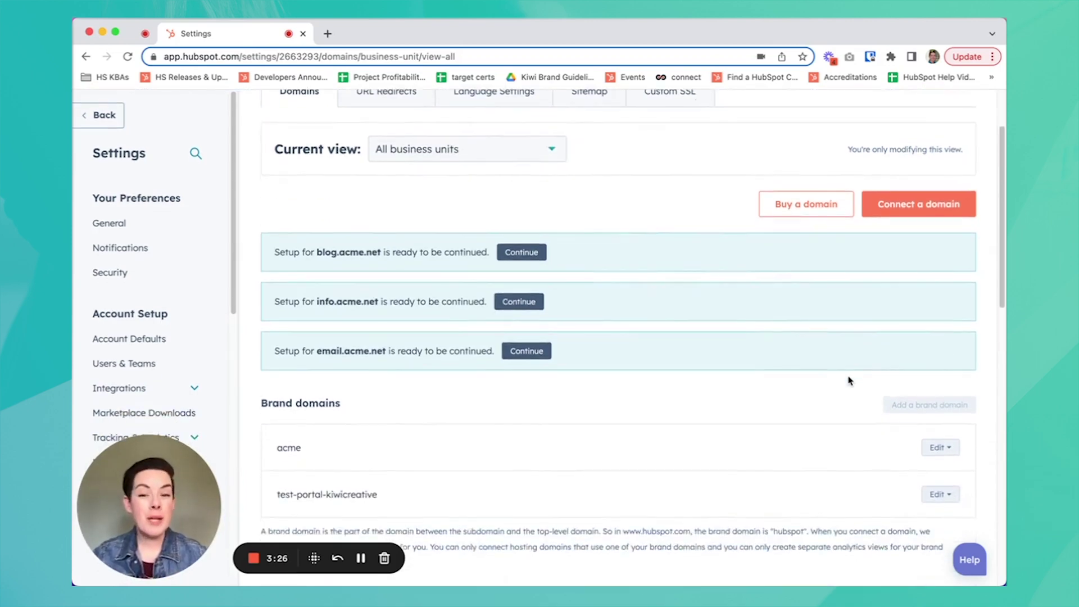
scroll(848, 380, "down", 4)
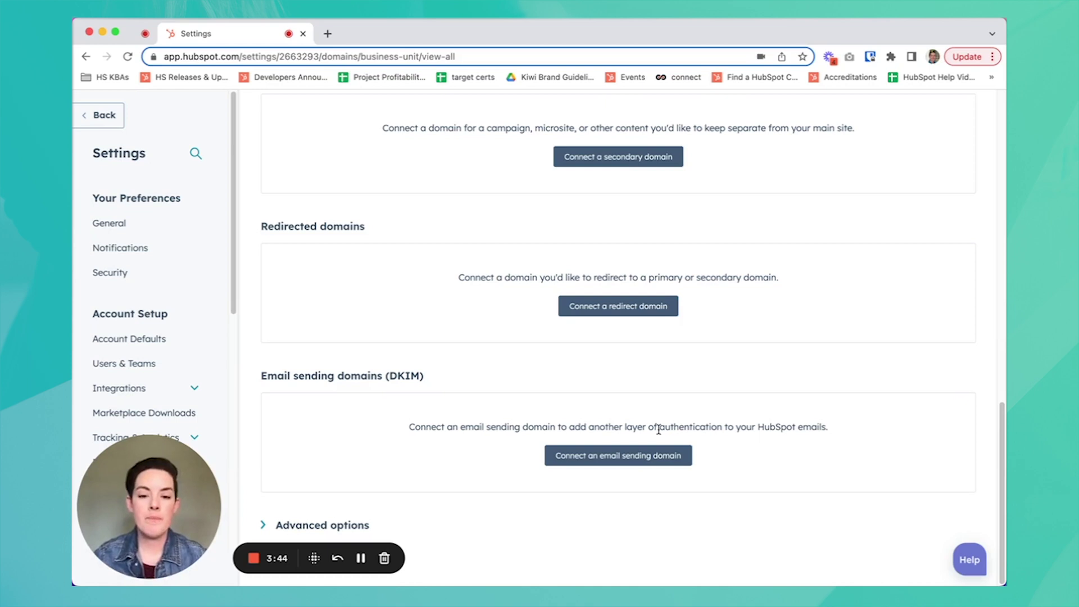
left_click_drag(262, 375, 455, 383)
Connect an email sending domain using a sender address at acme.net and confirm acme.net
left_click(455, 383)
left_click(681, 460)
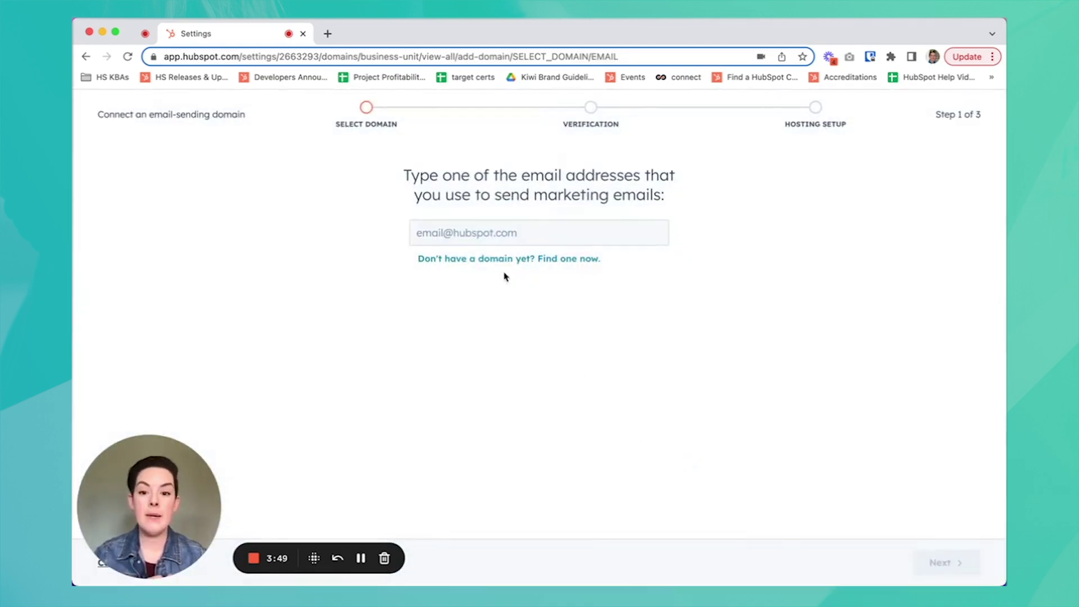
left_click(504, 229)
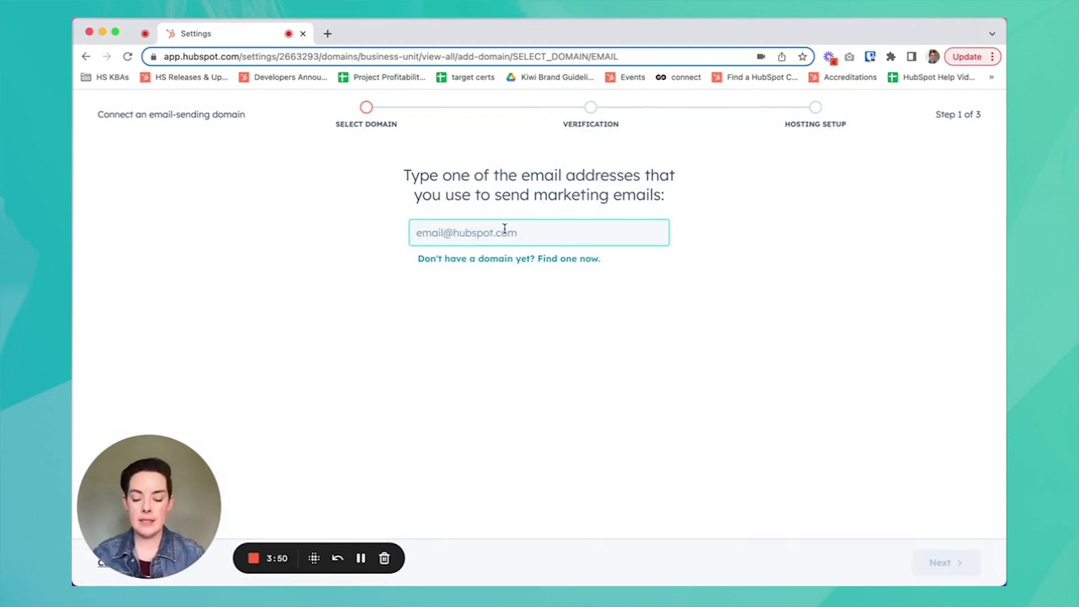
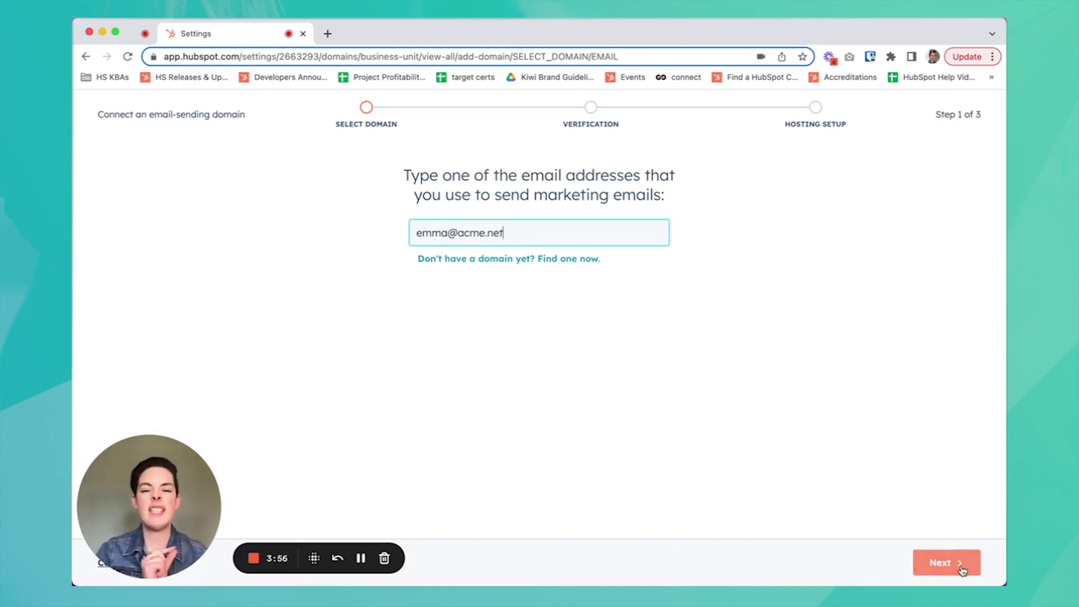
left_click(962, 566)
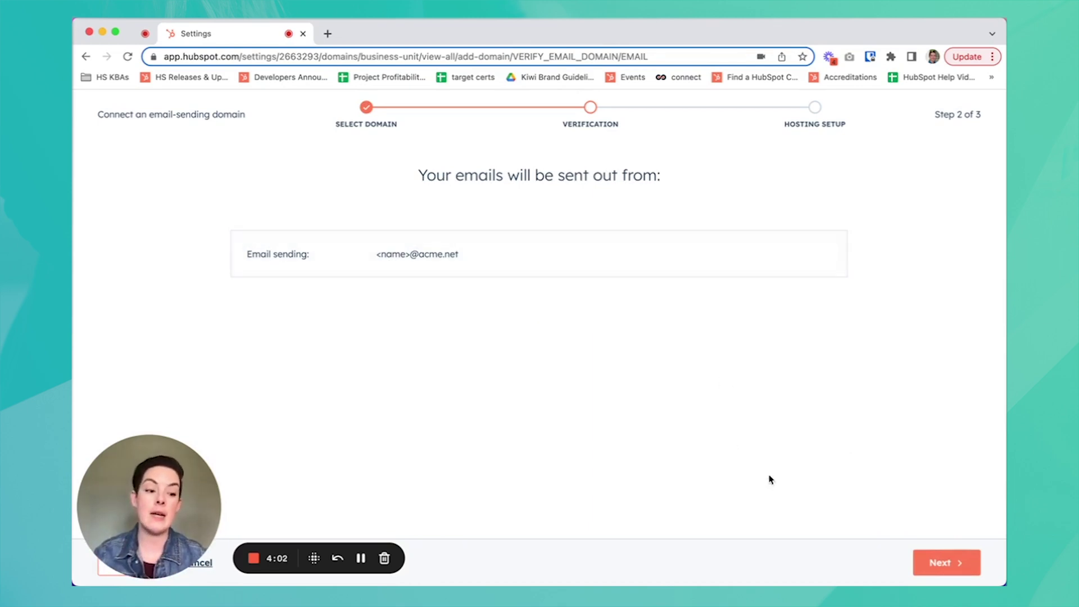
left_click(946, 563)
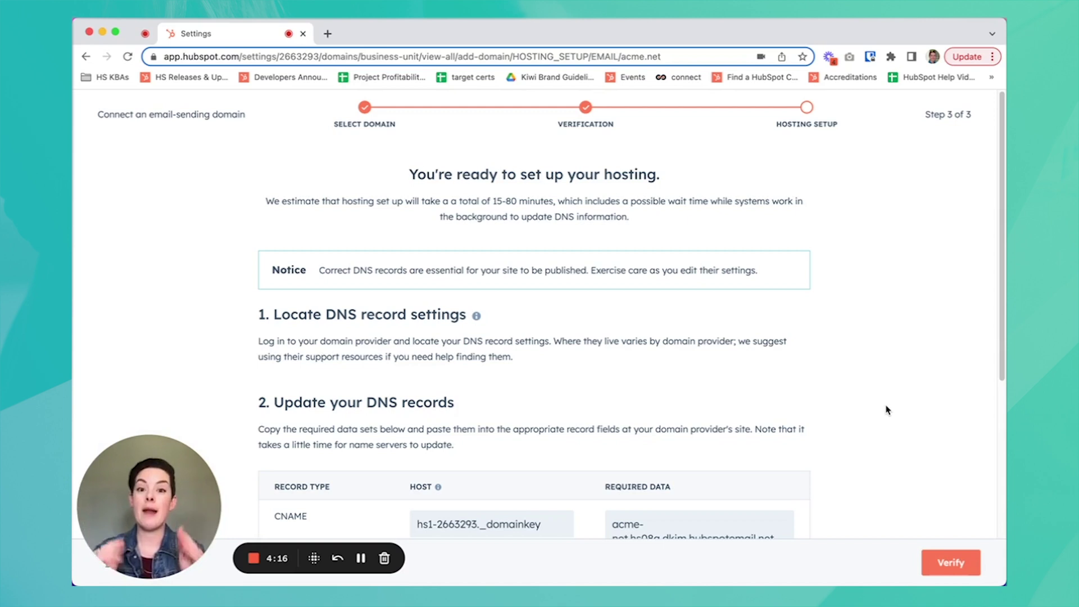
Review the two DKIM CNAME records, then return to the domains list
scroll(886, 411, "down", 3)
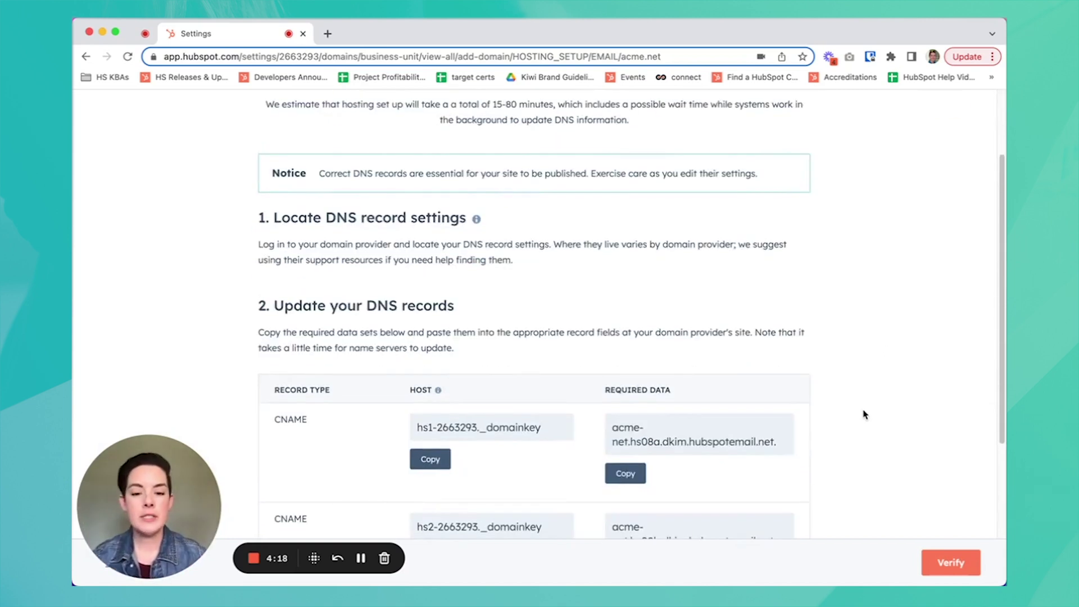
scroll(864, 414, "down", 1)
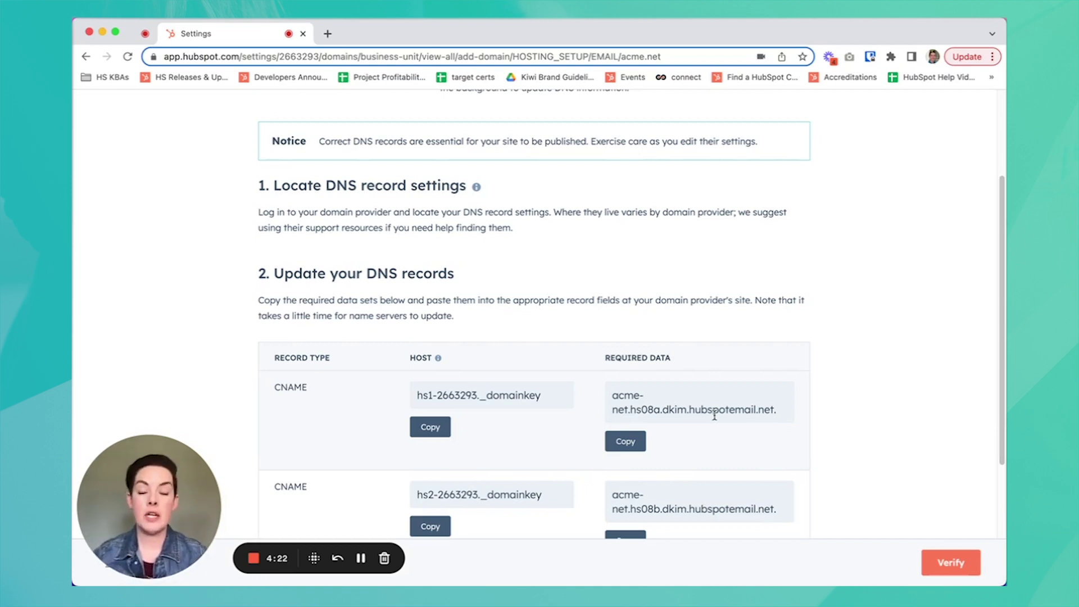
scroll(629, 433, "down", 1)
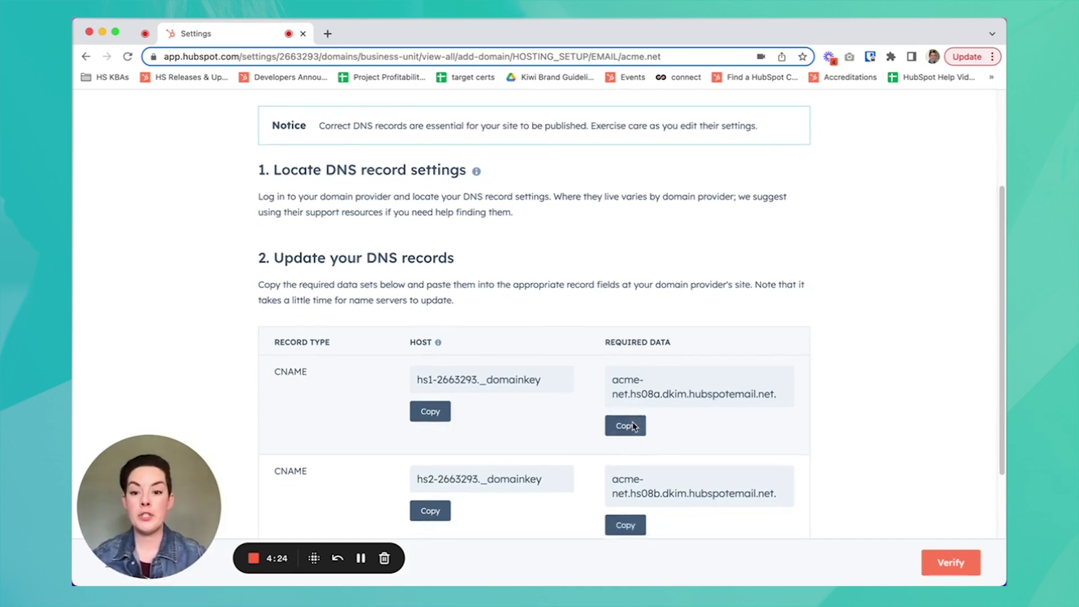
scroll(634, 426, "down", 3)
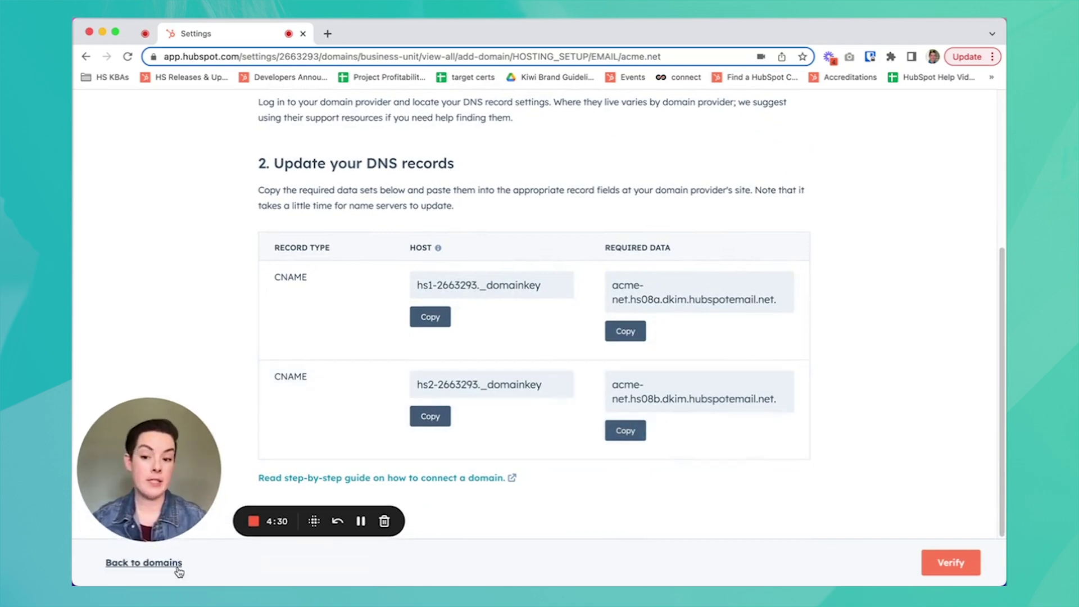
left_click(178, 567)
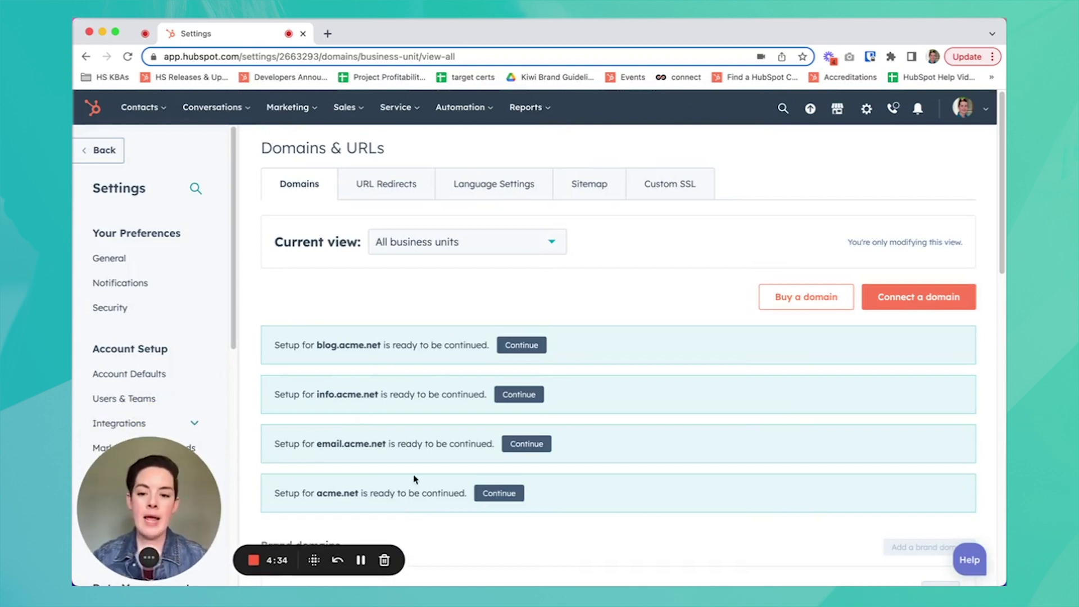
Leave the hosting setup page and go back to the Domains & URLs list
scroll(418, 475, "down", 1)
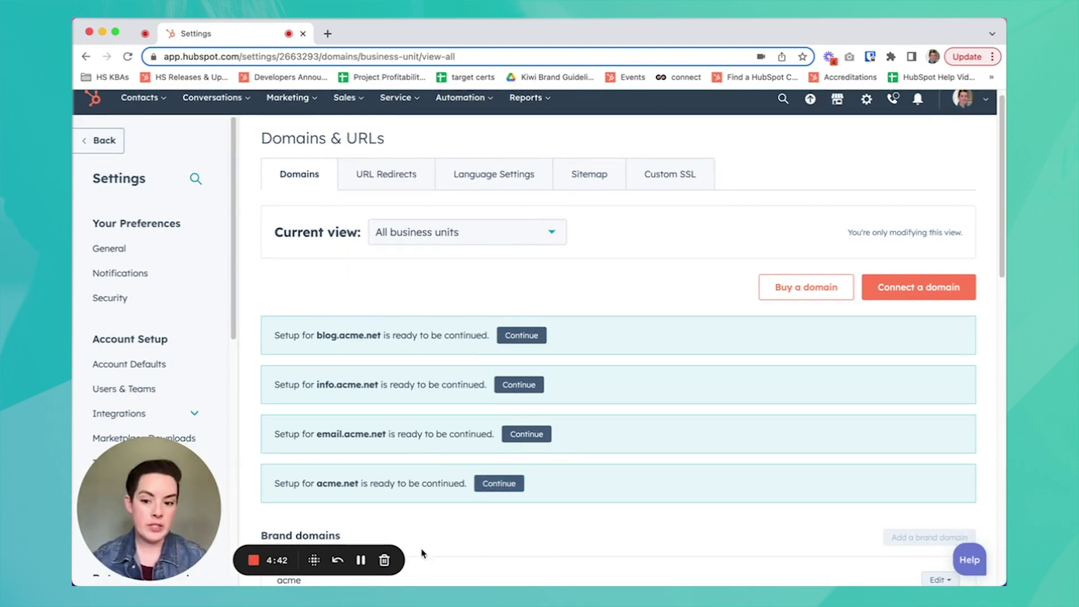
left_click(361, 559)
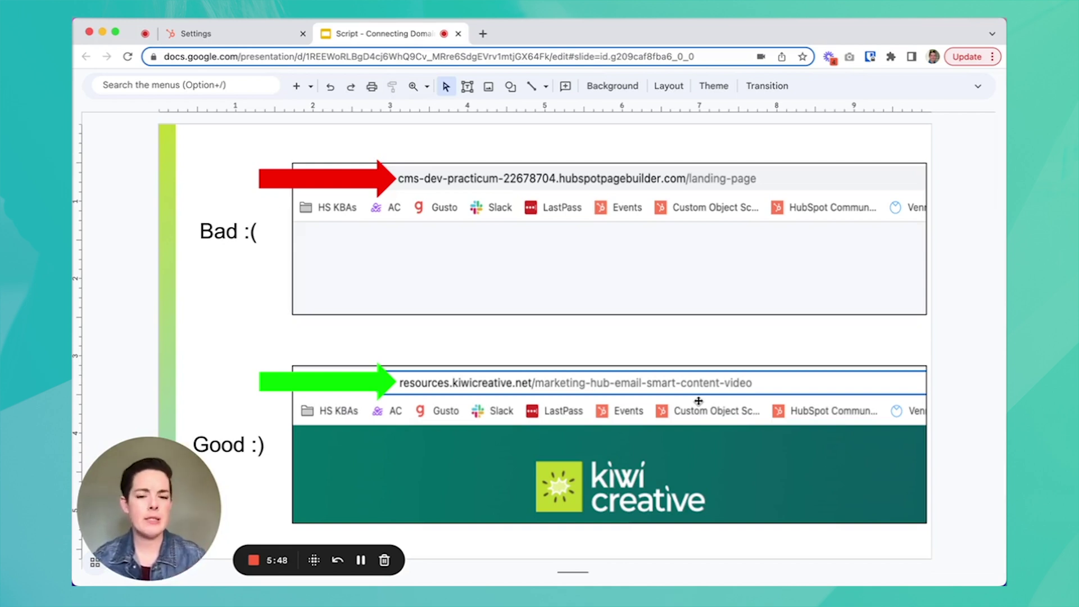
Advance the script slides to the bad-versus-good email sender comparison slide
key("Down")
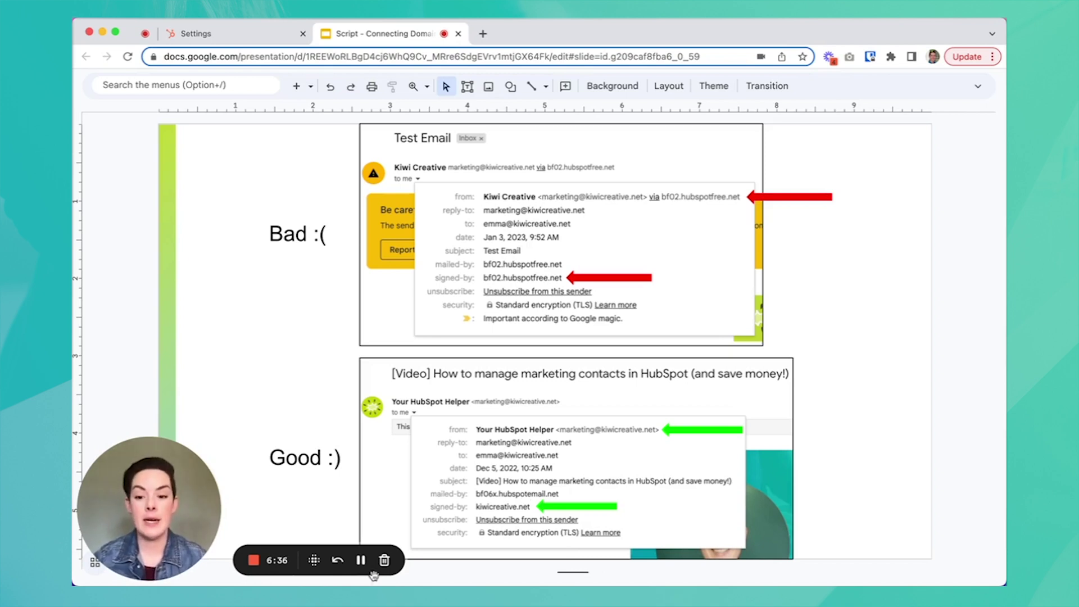
Return to HubSpot's Domains & URLs page and scroll to the four pending acme.net setups
left_click(361, 560)
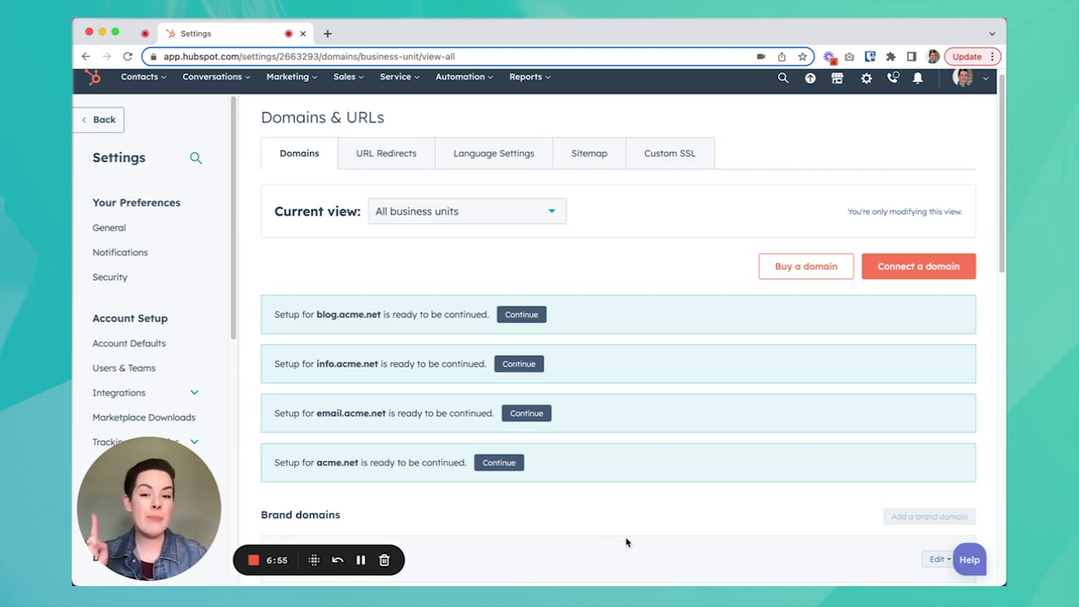
scroll(626, 463, "down", 1)
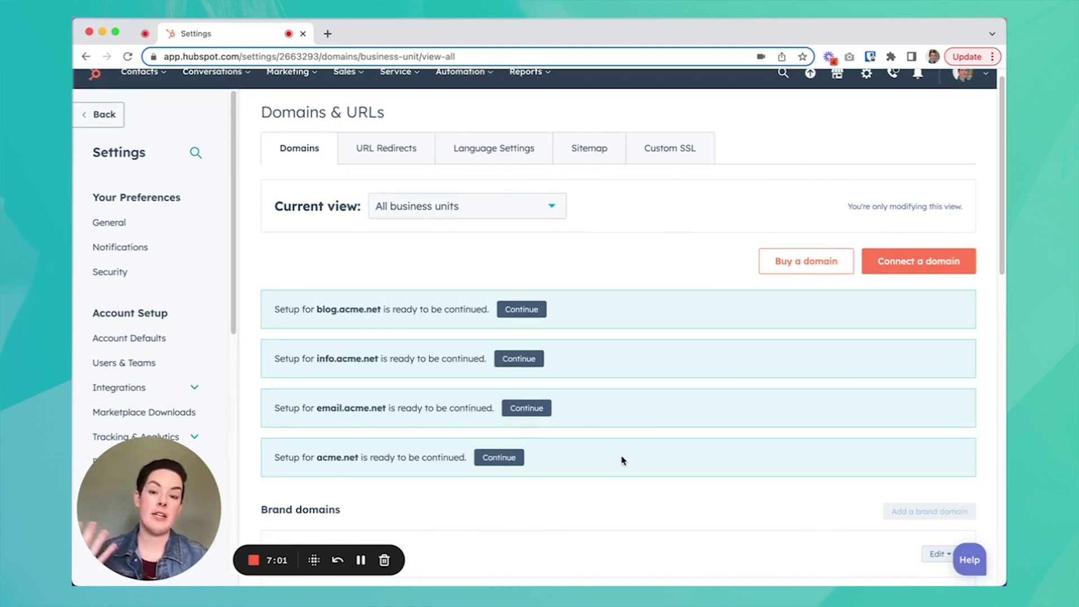
scroll(526, 444, "down", 1)
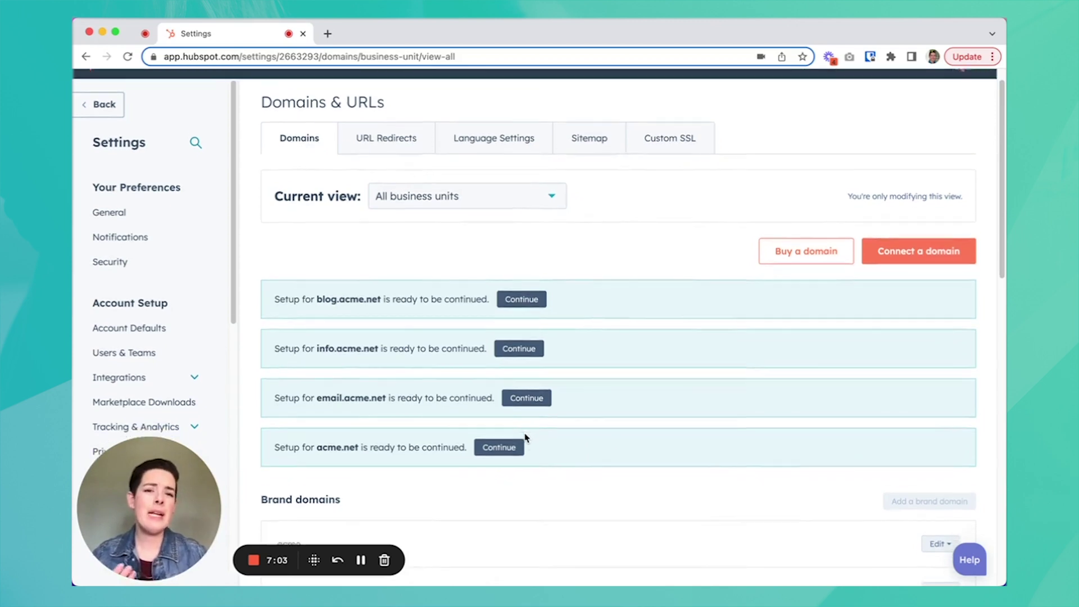